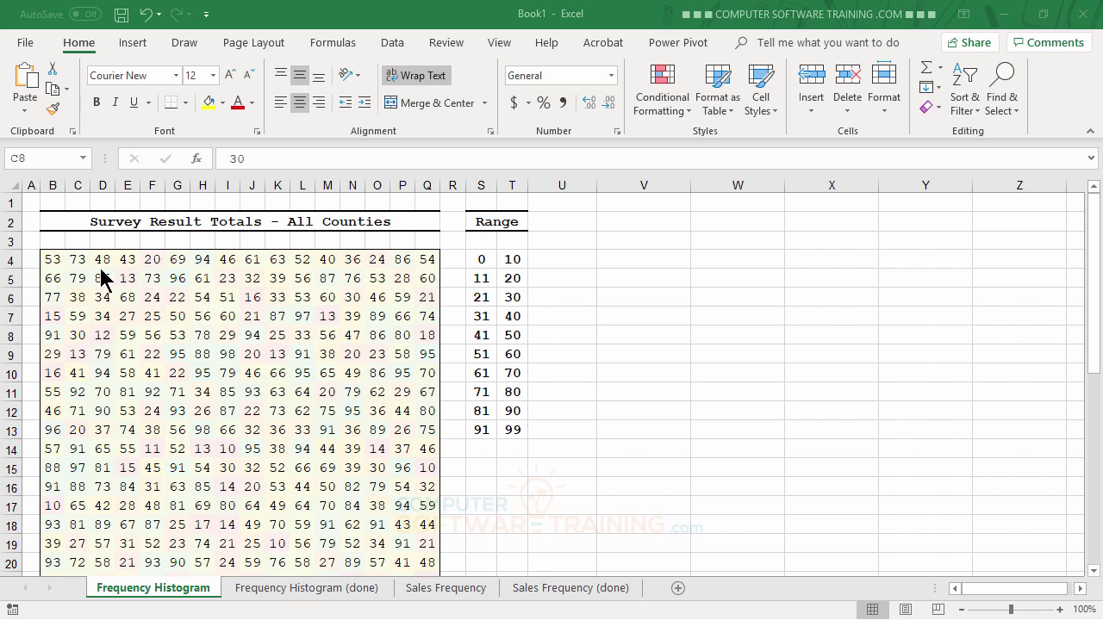
Step: Start a FREQUENCY formula across cells U4:U13 with the survey results B4:Q25 as the data array
{"action": "left_click", "coordinate": [561, 262]}
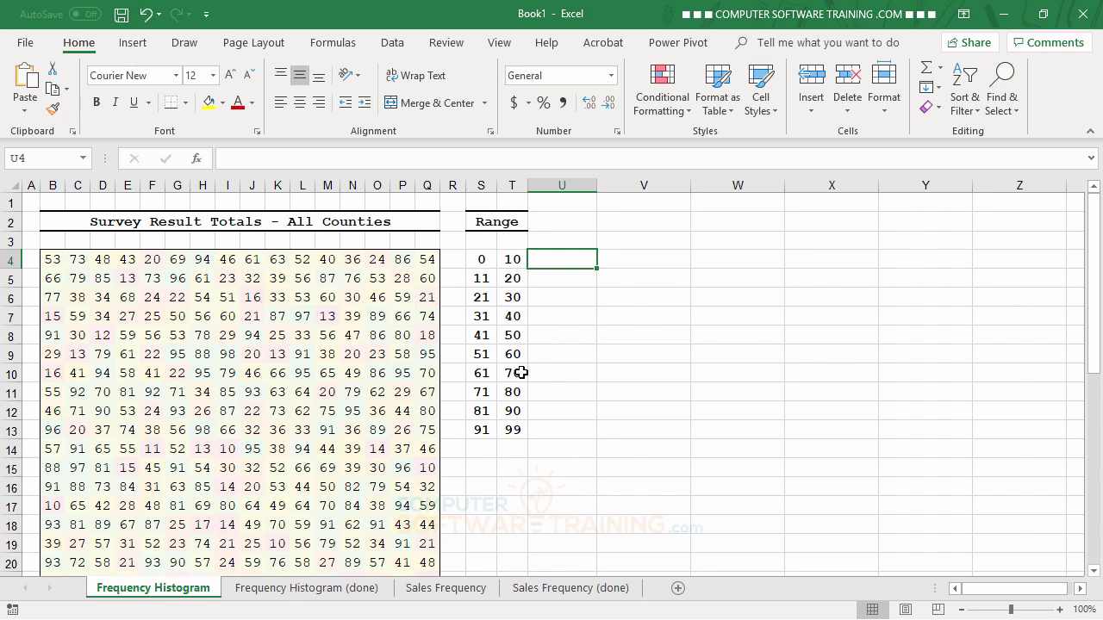
{"action": "left_click_drag", "start_coordinate": [557, 259], "coordinate": [566, 433]}
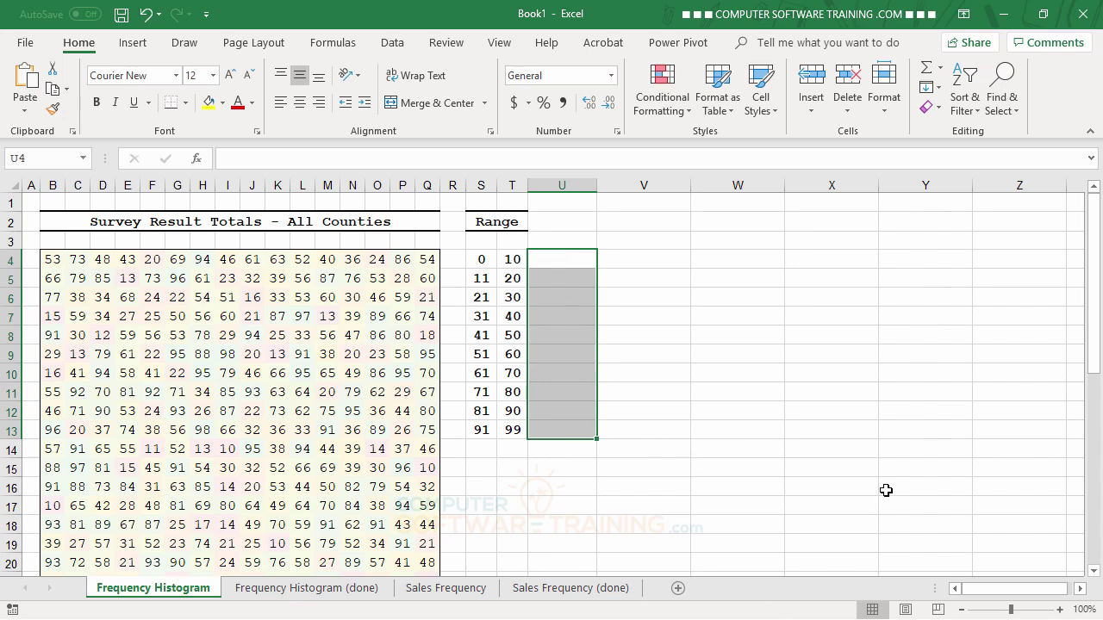
{"action": "type", "text": "="}
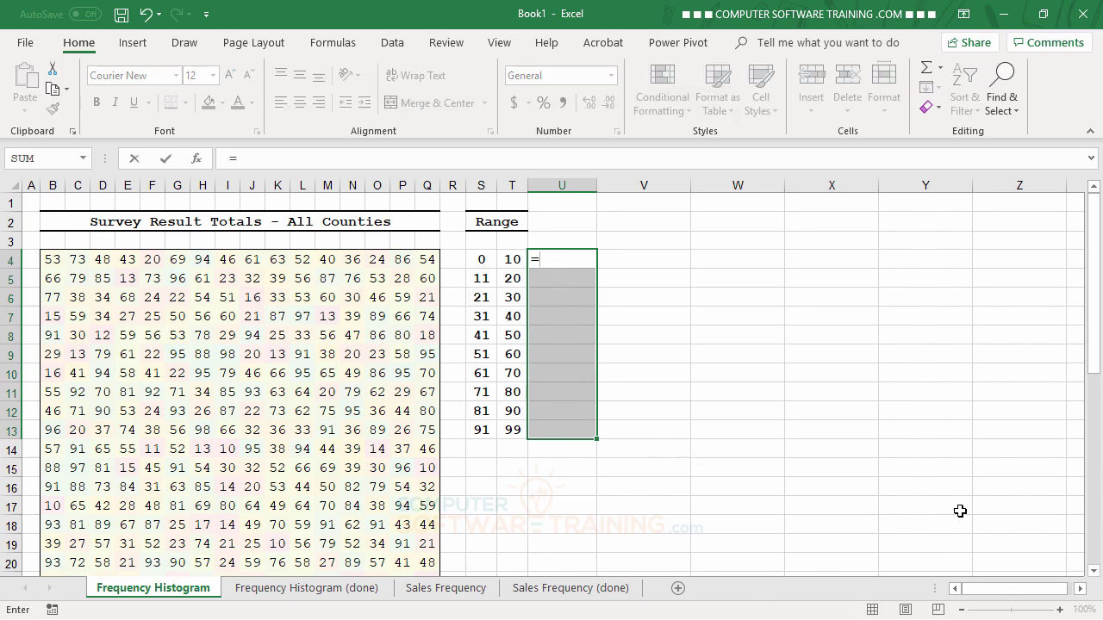
{"action": "type", "text": "fre"}
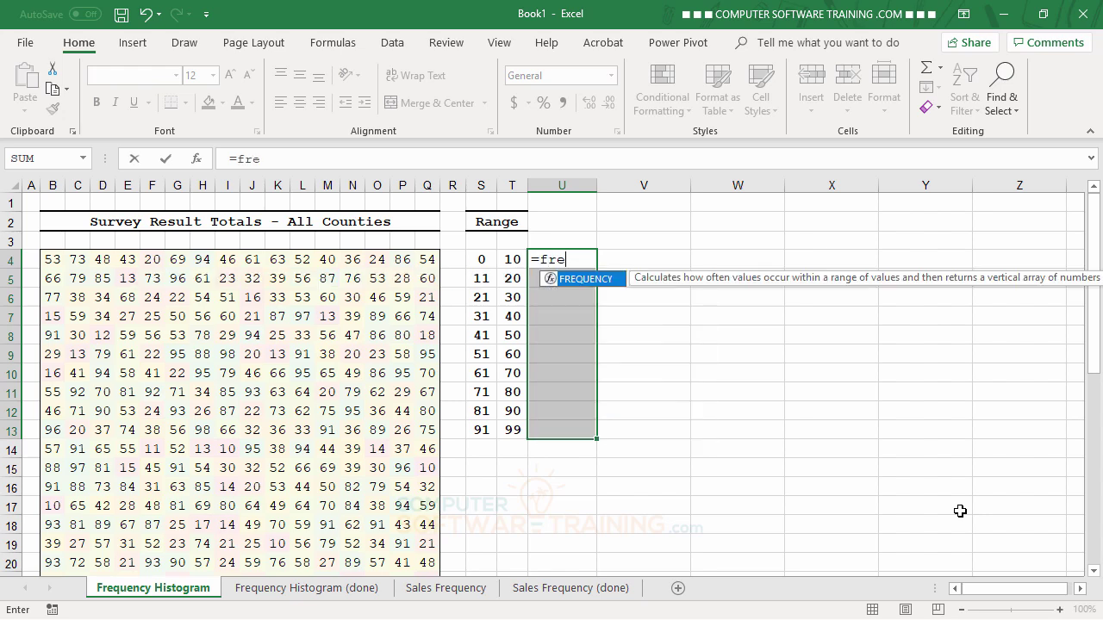
{"action": "double_click", "coordinate": [562, 279]}
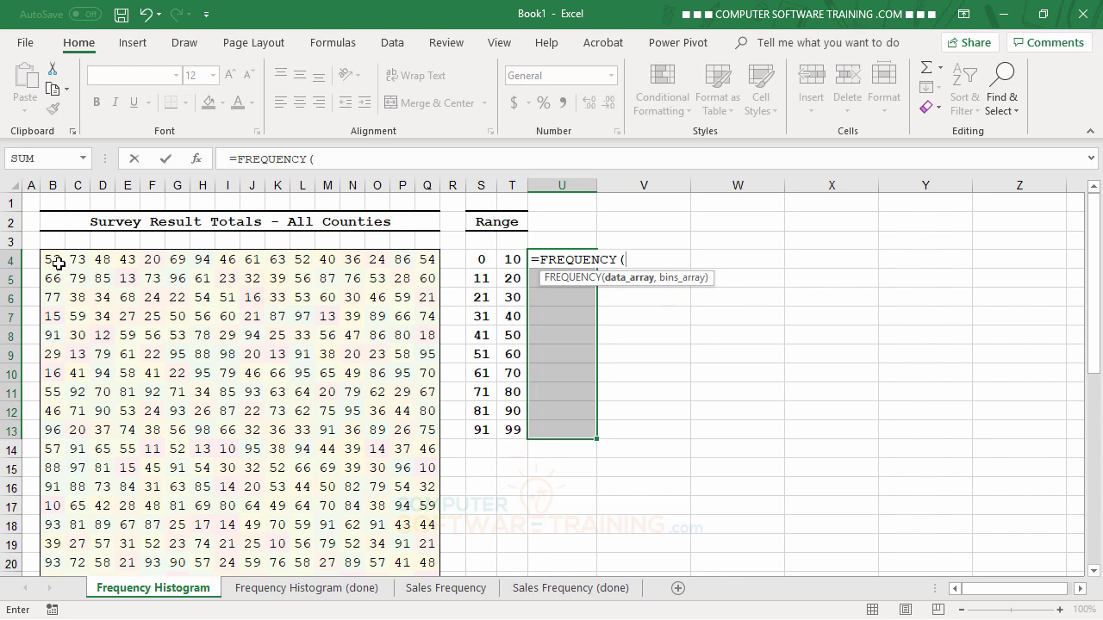
{"action": "left_click_drag", "start_coordinate": [52, 261], "coordinate": [434, 541]}
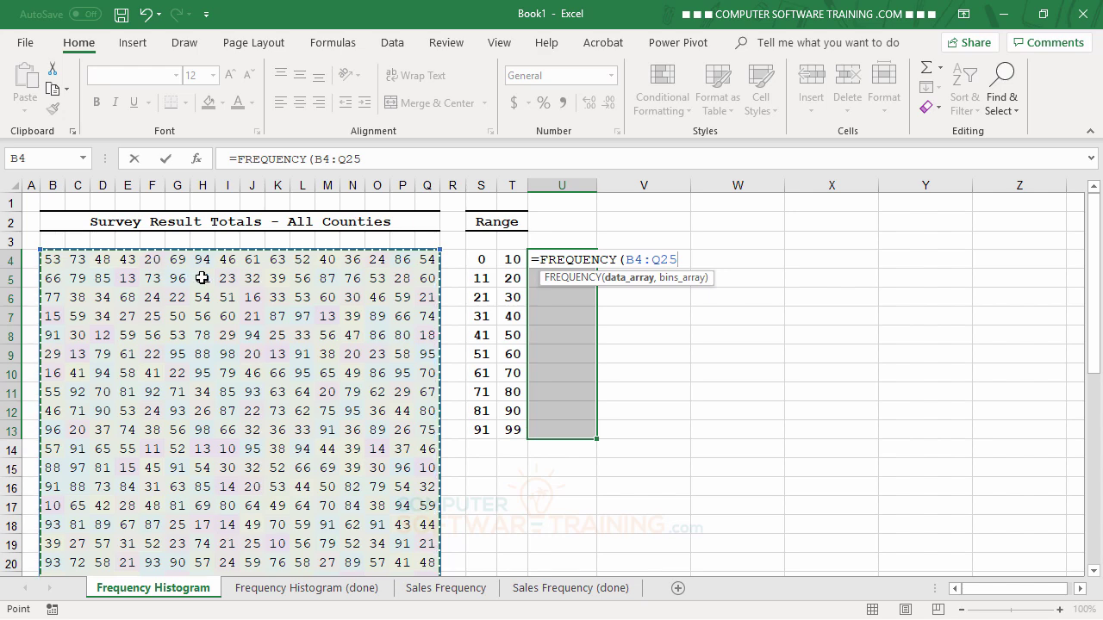
{"action": "scroll", "coordinate": [323, 353], "scroll_direction": "down", "scroll_amount": 2}
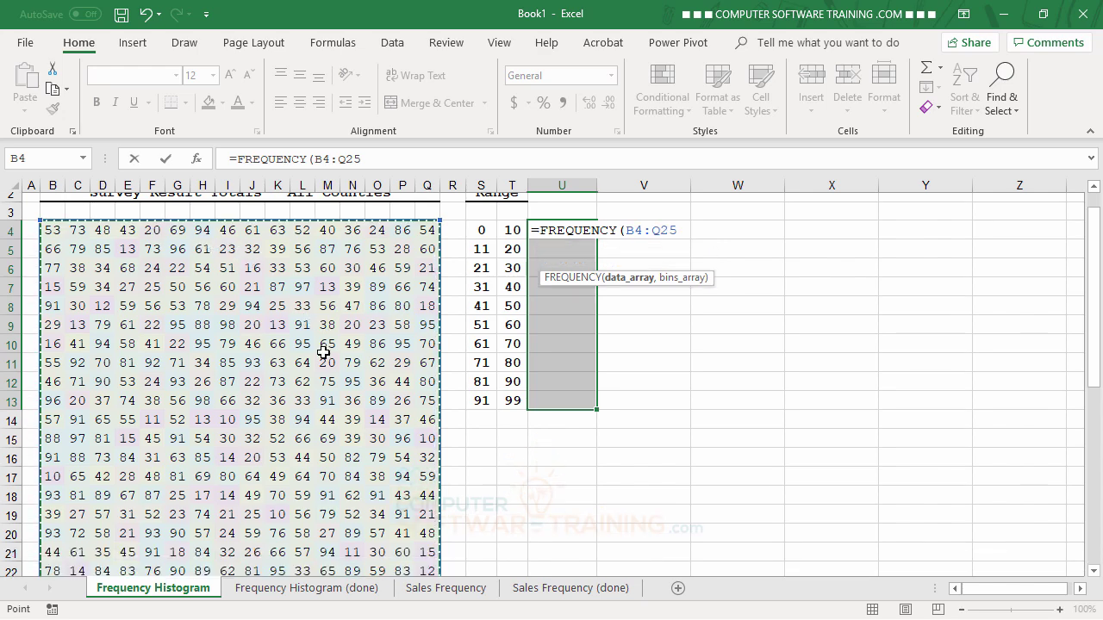
{"action": "scroll", "coordinate": [323, 353], "scroll_direction": "up", "scroll_amount": 2}
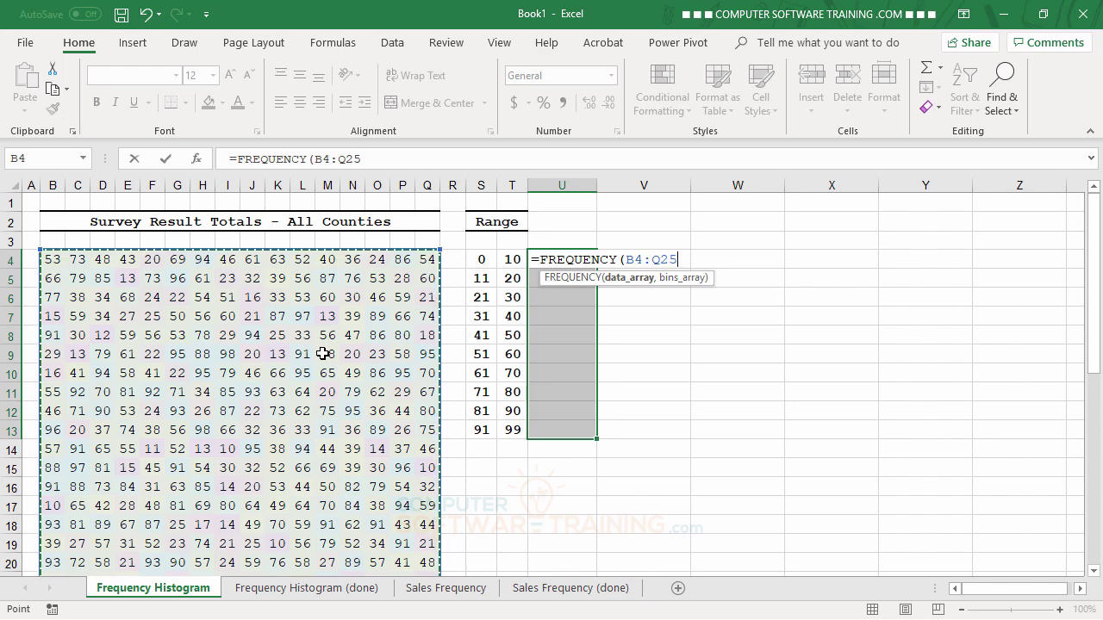
Step: Complete the FREQUENCY formula with T4:T13 as the bins, enter it as an array formula, and narrow column U to fit its values
{"action": "type", "text": ","}
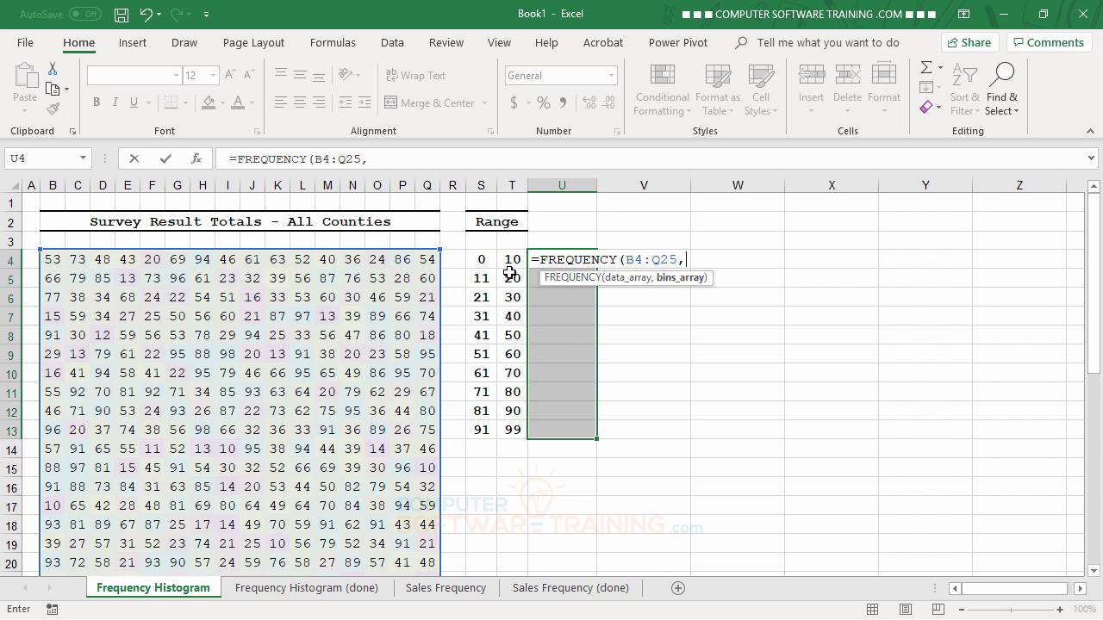
{"action": "left_click_drag", "start_coordinate": [514, 261], "coordinate": [520, 428]}
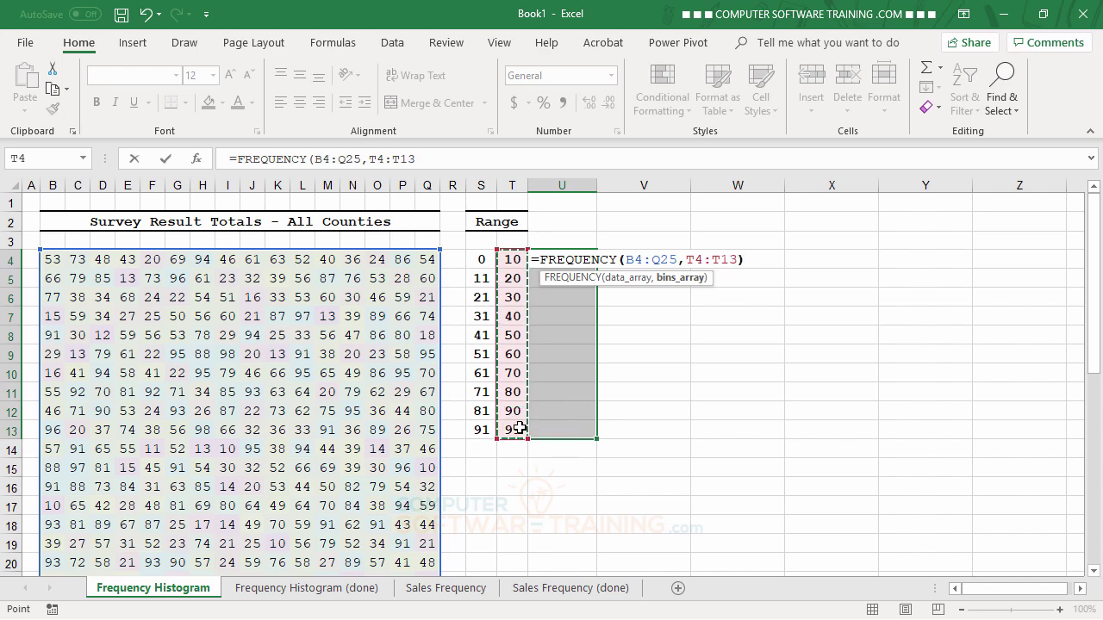
{"action": "type", "text": ")"}
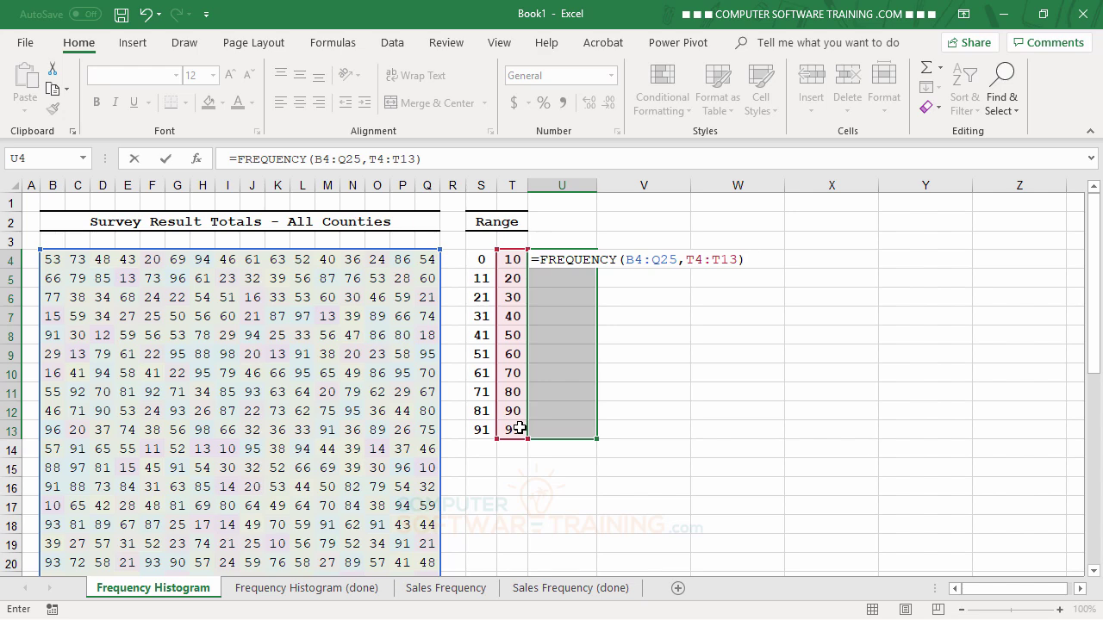
{"action": "key", "text": "ctrl+shift+Return"}
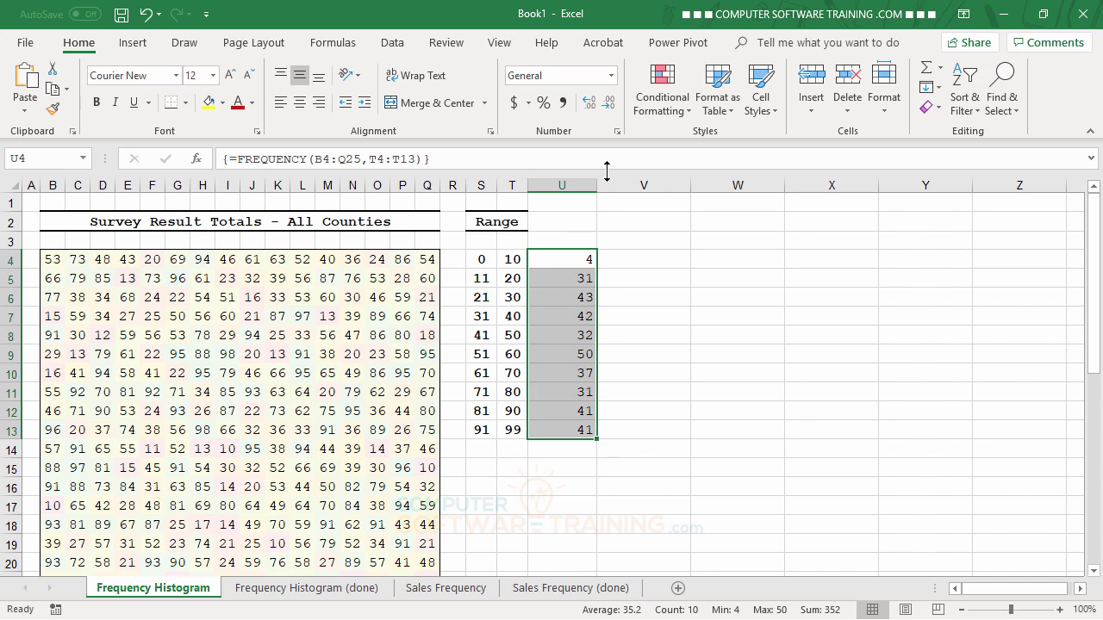
{"action": "left_click_drag", "start_coordinate": [597, 186], "coordinate": [554, 188]}
{"action": "left_click", "coordinate": [616, 374]}
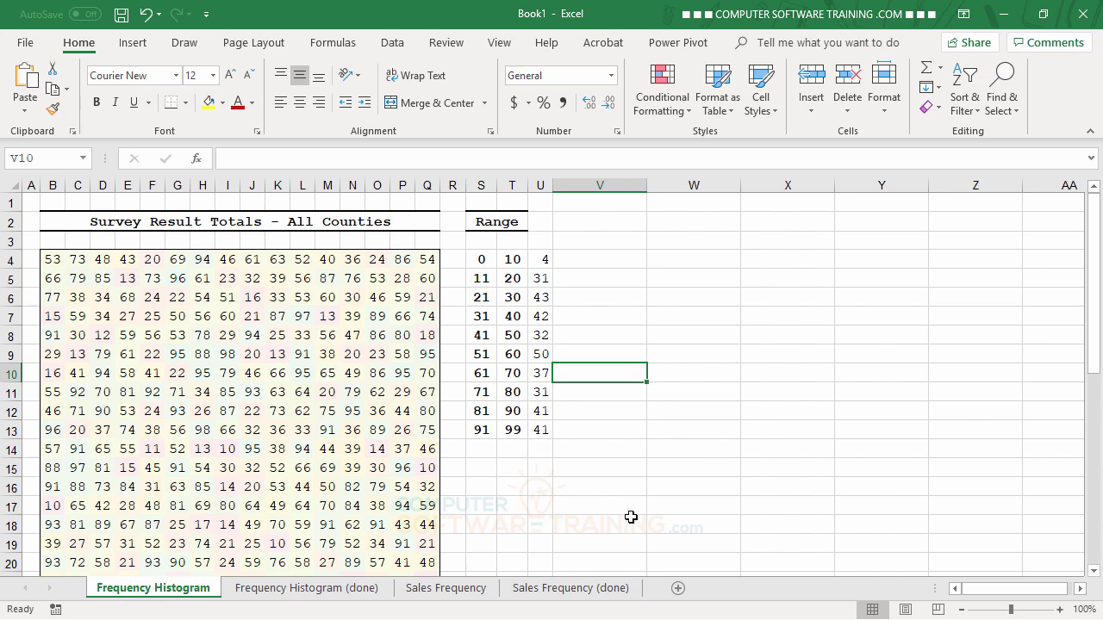
Step: Insert a 2-D clustered column chart from T3:U13 and place it beside the range table, over columns V to Z
{"action": "left_click_drag", "start_coordinate": [512, 247], "coordinate": [534, 429]}
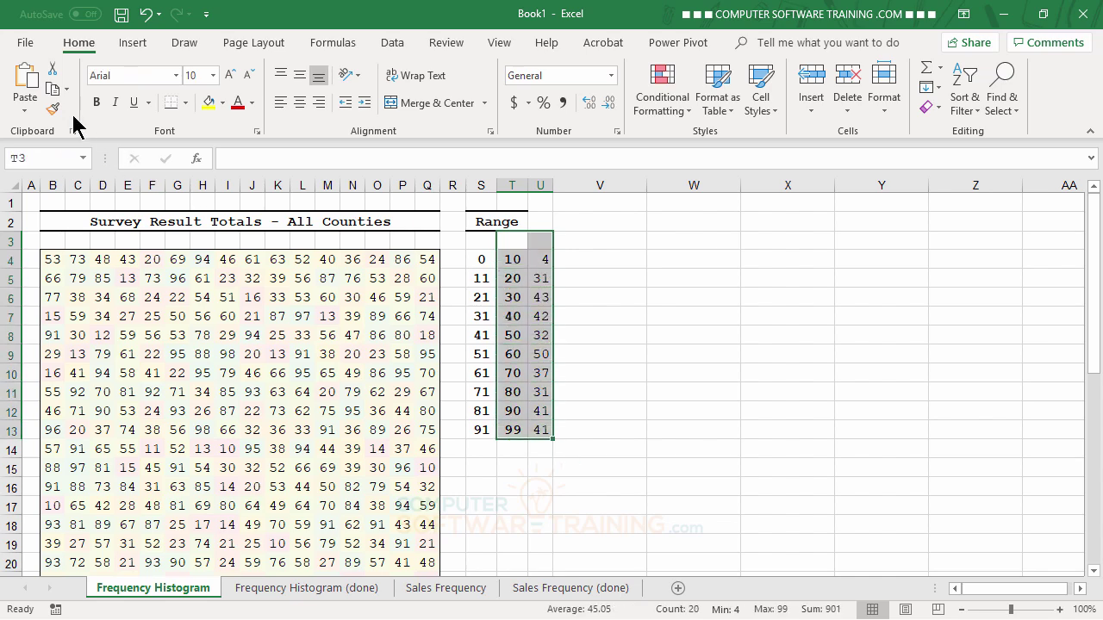
{"action": "left_click", "coordinate": [132, 45]}
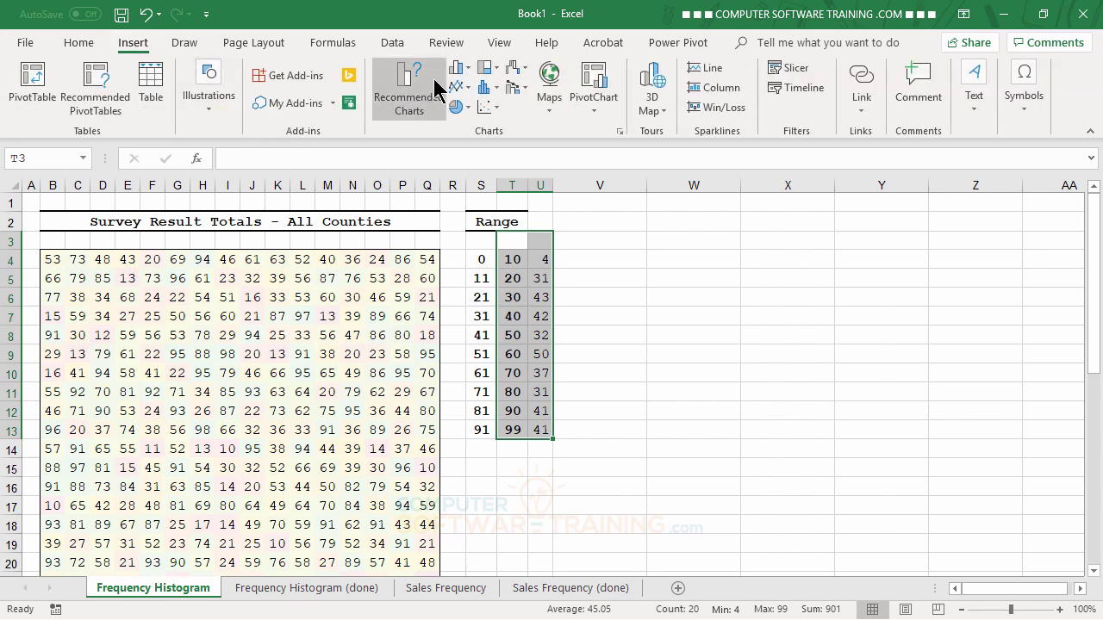
{"action": "left_click", "coordinate": [469, 69]}
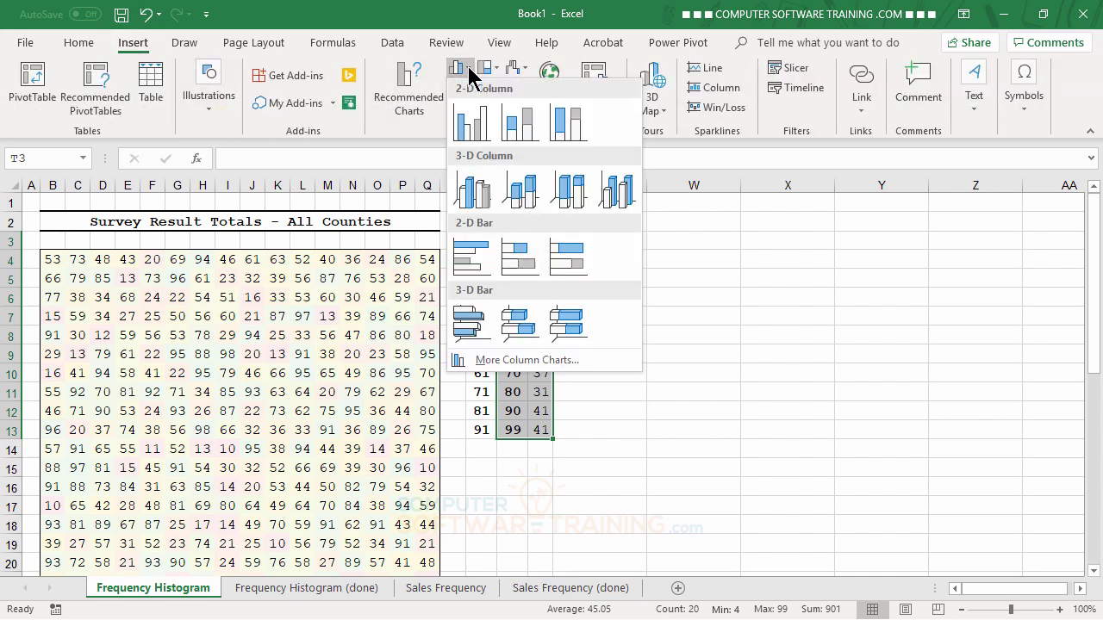
{"action": "left_click", "coordinate": [475, 126]}
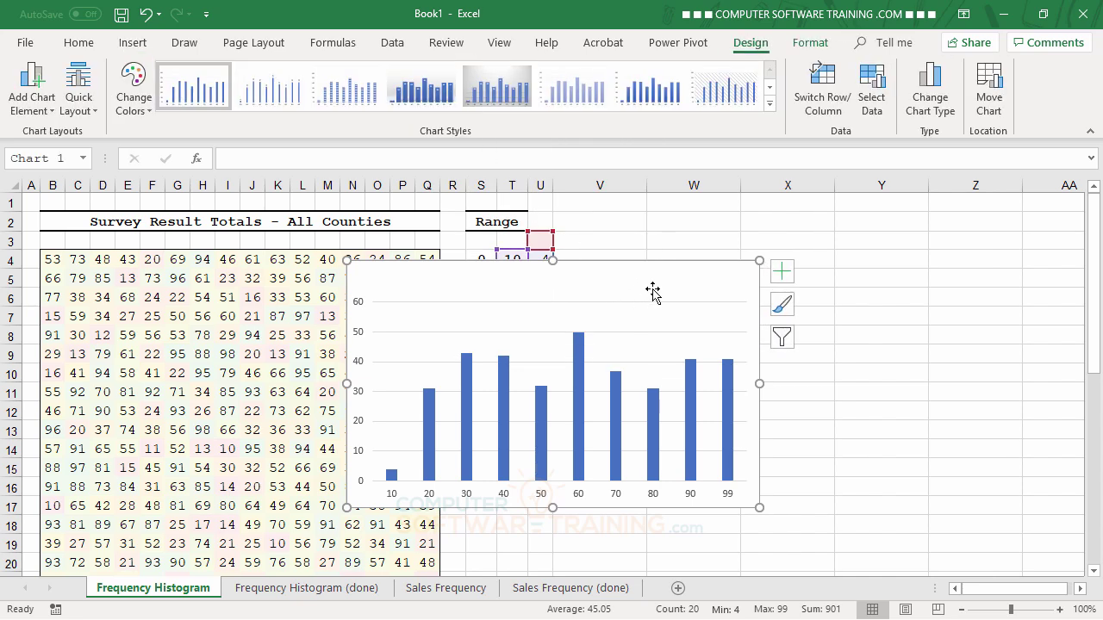
{"action": "left_click_drag", "start_coordinate": [659, 294], "coordinate": [894, 232]}
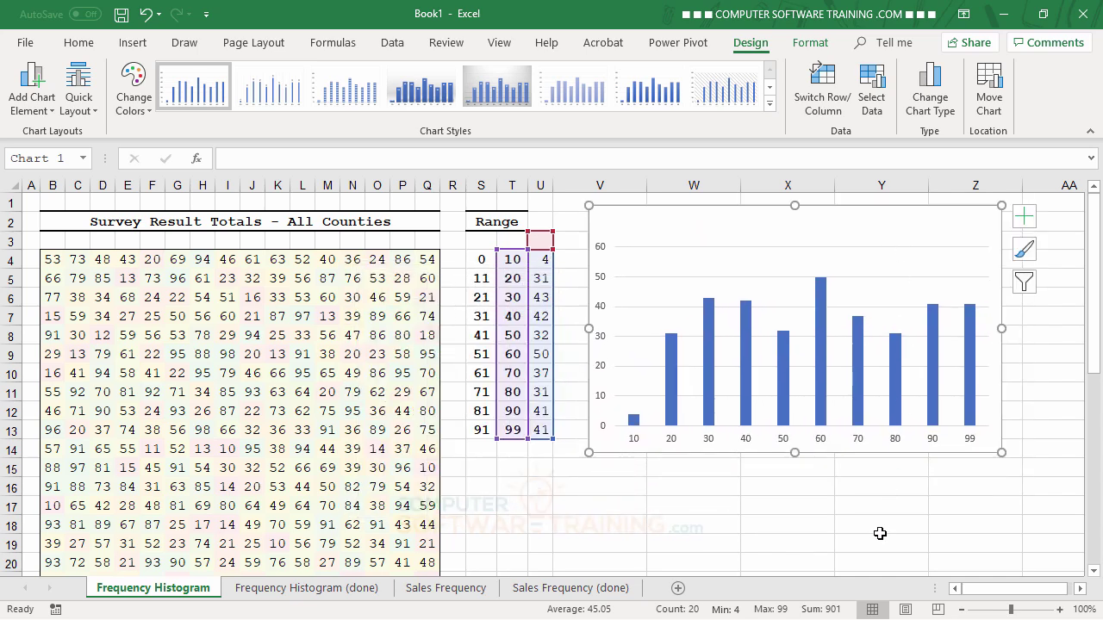
Step: Set the fill of the chart's data series to vary colors by point
{"action": "double_click", "coordinate": [747, 342]}
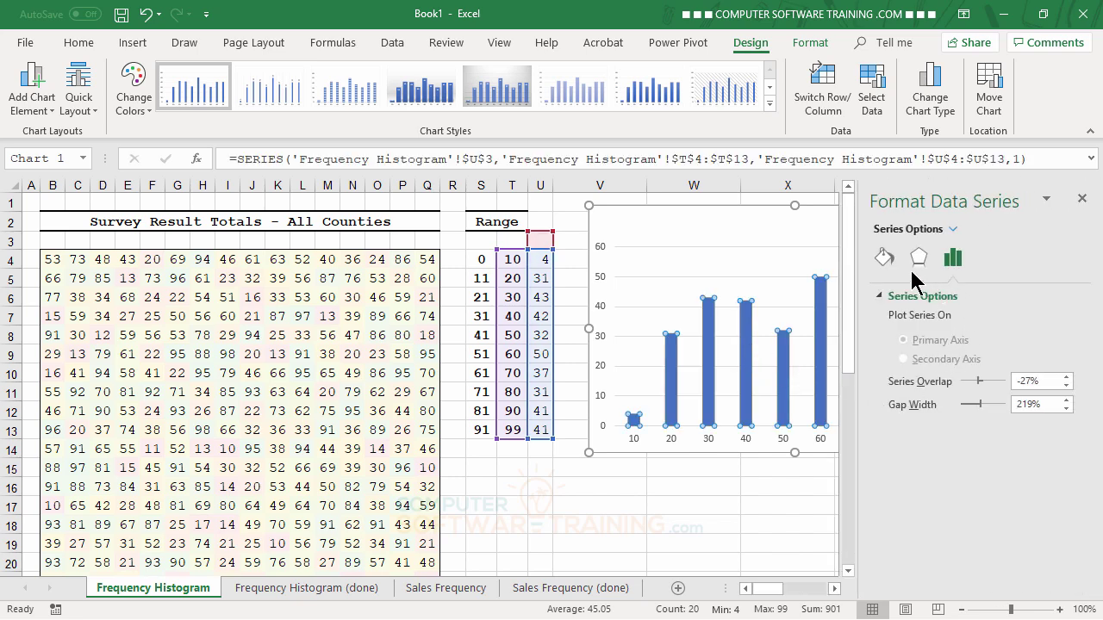
{"action": "left_click", "coordinate": [885, 257]}
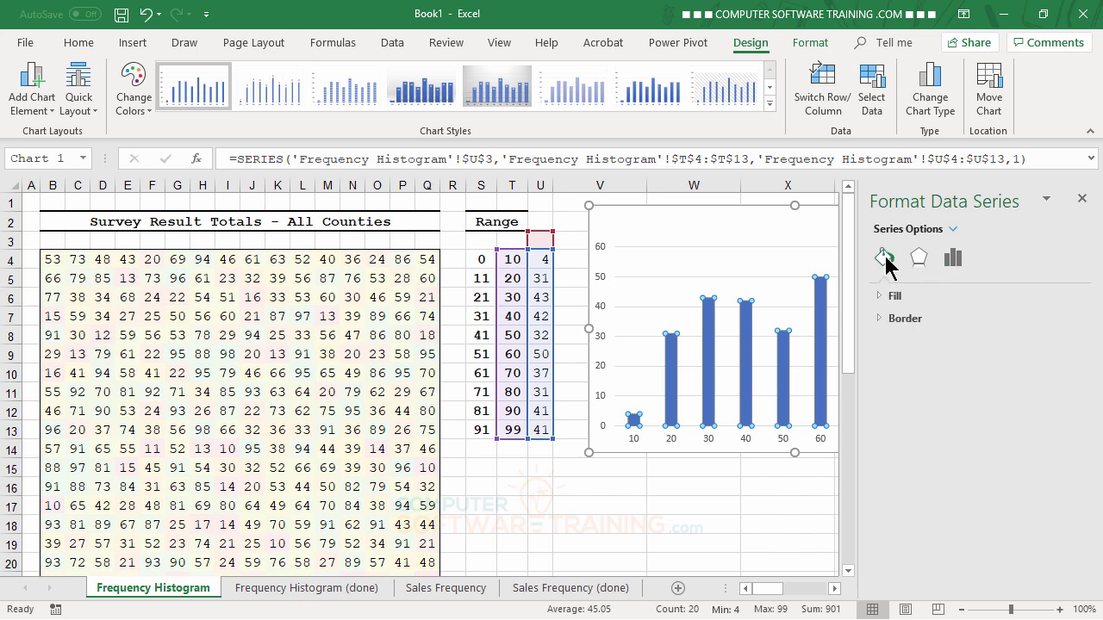
{"action": "left_click", "coordinate": [880, 296]}
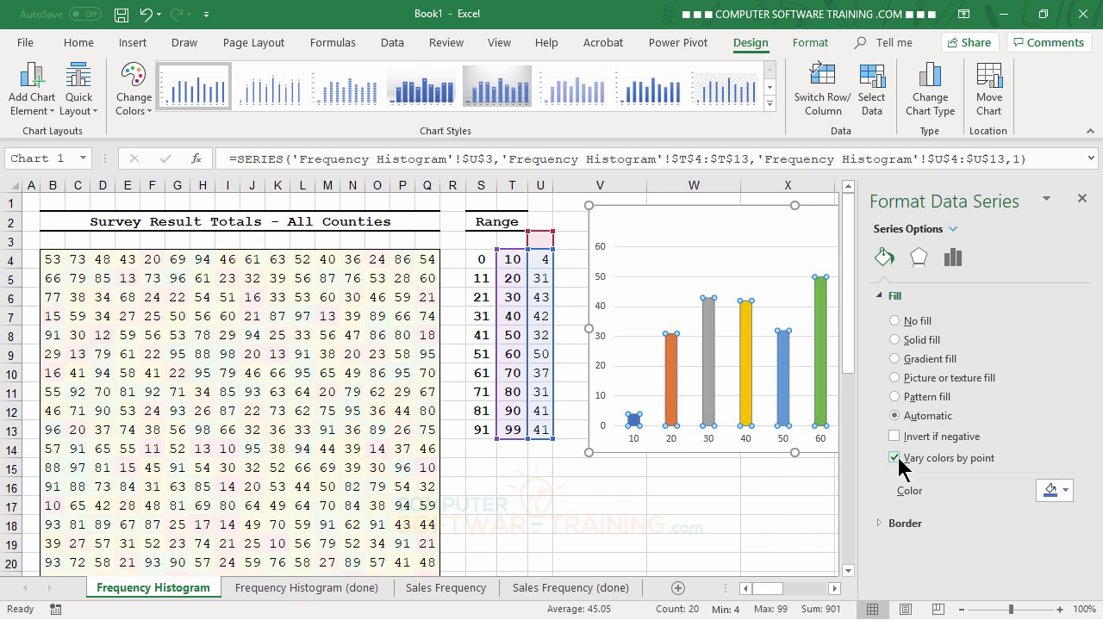
{"action": "left_click", "coordinate": [1082, 199]}
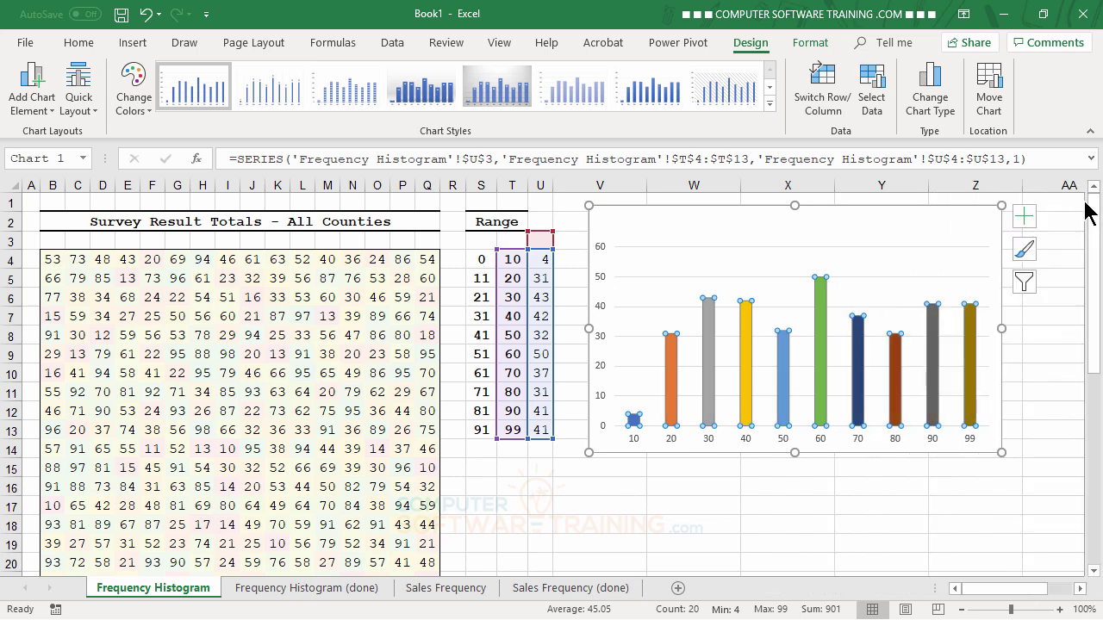
Step: Link the chart title to the Range heading in merged cell S2:T2, then deselect the chart
{"action": "left_click", "coordinate": [793, 226]}
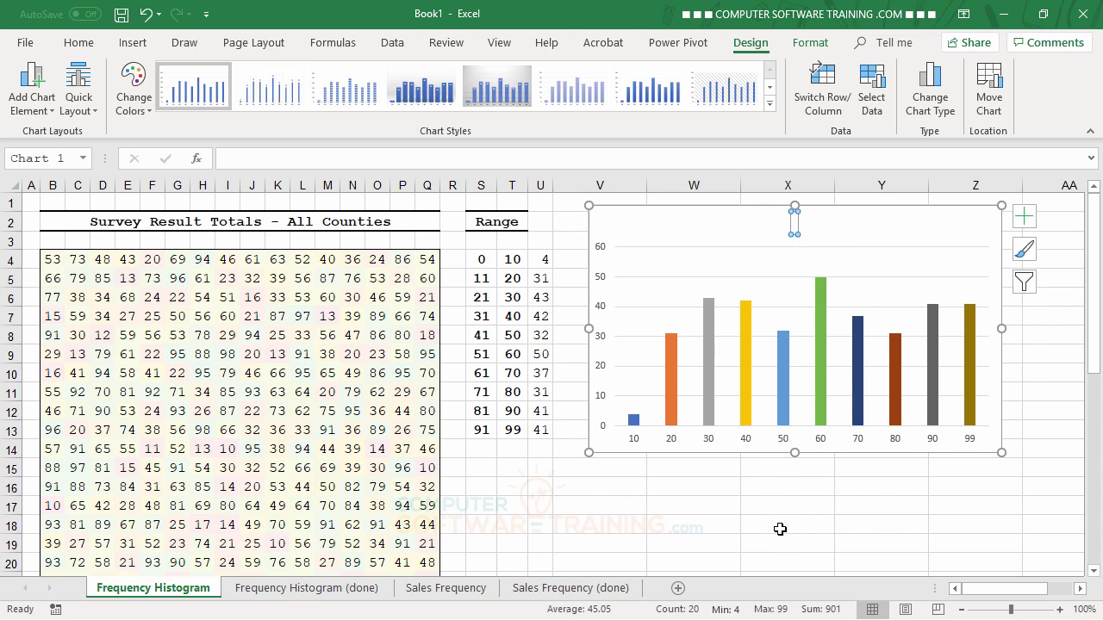
{"action": "left_click", "coordinate": [253, 158]}
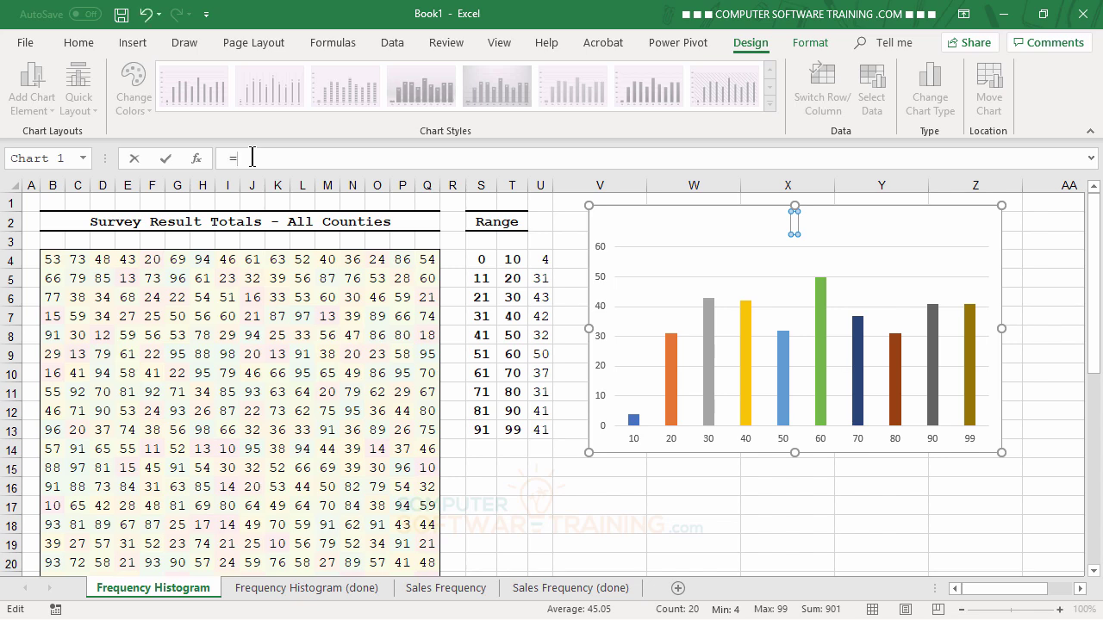
{"action": "left_click", "coordinate": [492, 222]}
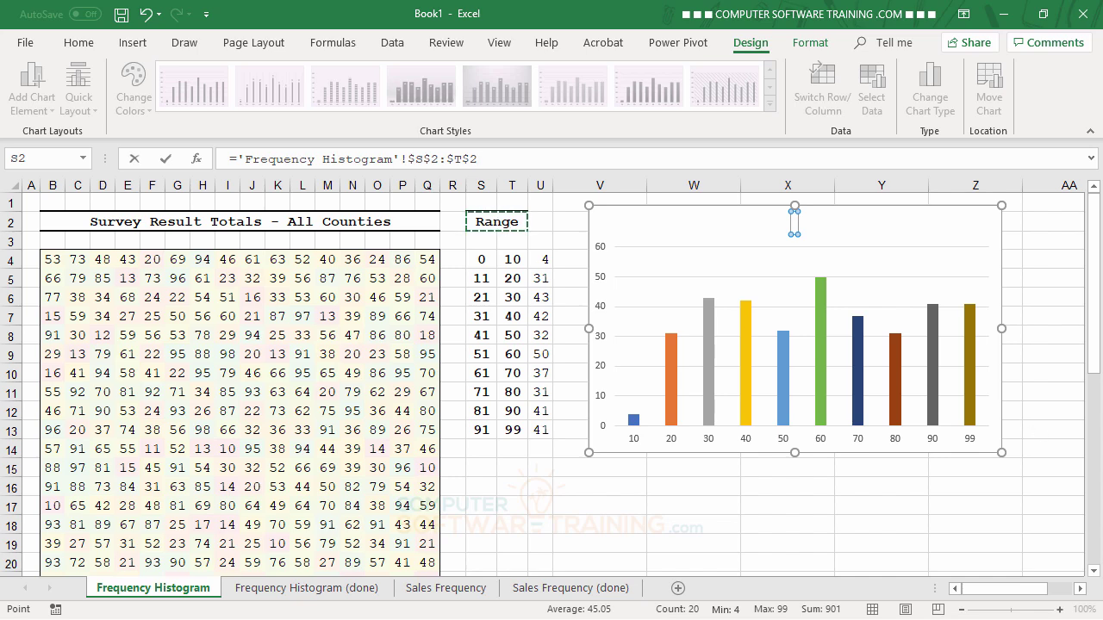
{"action": "key", "text": "Return"}
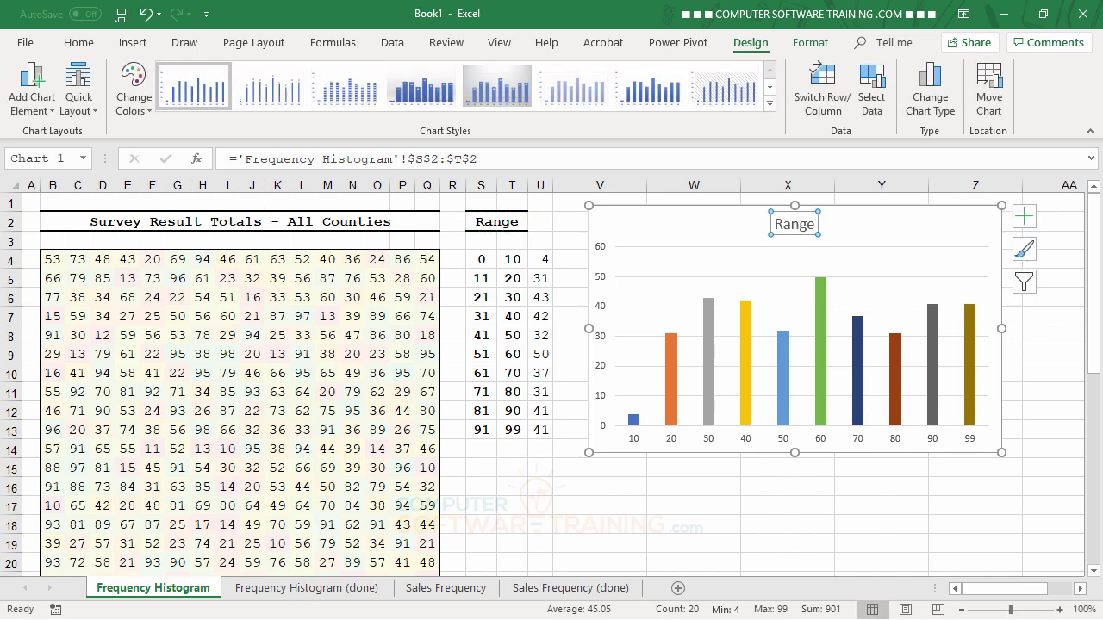
{"action": "left_click", "coordinate": [714, 499]}
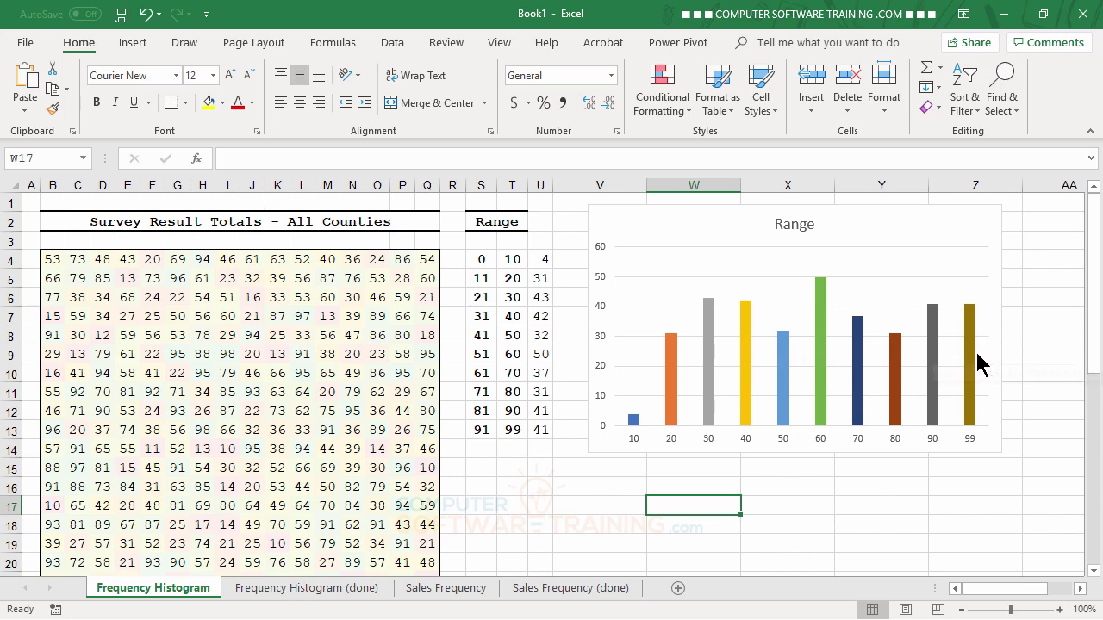
Step: Open the Sales Frequency sheet and look through its order rows with the Totals and Costs columns
{"action": "mouse_move", "coordinate": [969, 353]}
{"action": "left_click", "coordinate": [456, 593]}
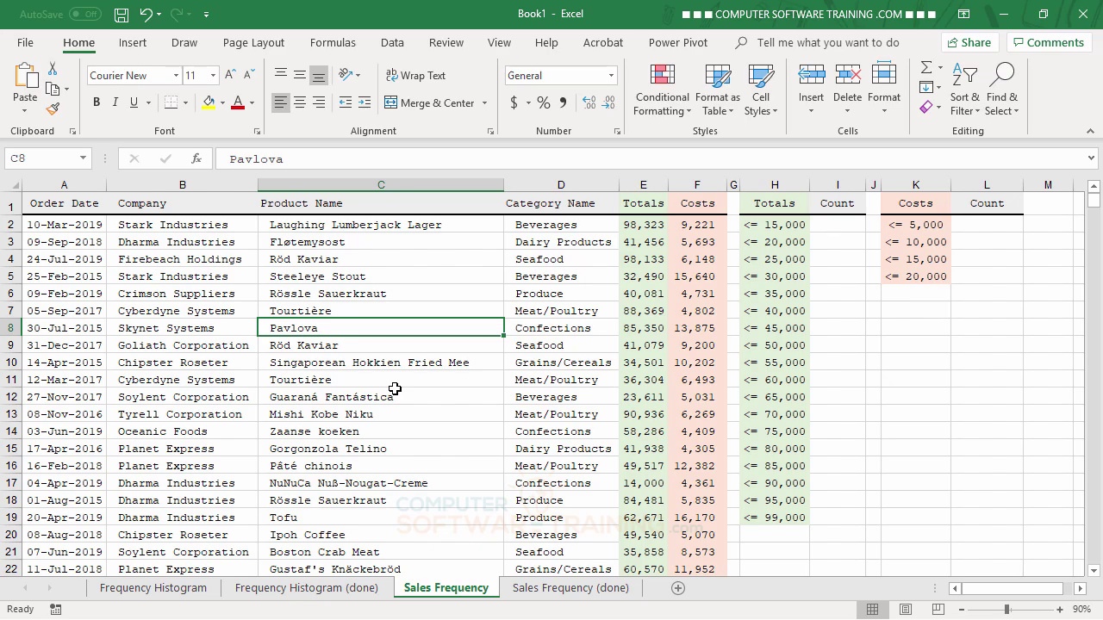
{"action": "scroll", "coordinate": [338, 346], "scroll_direction": "down", "scroll_amount": 10}
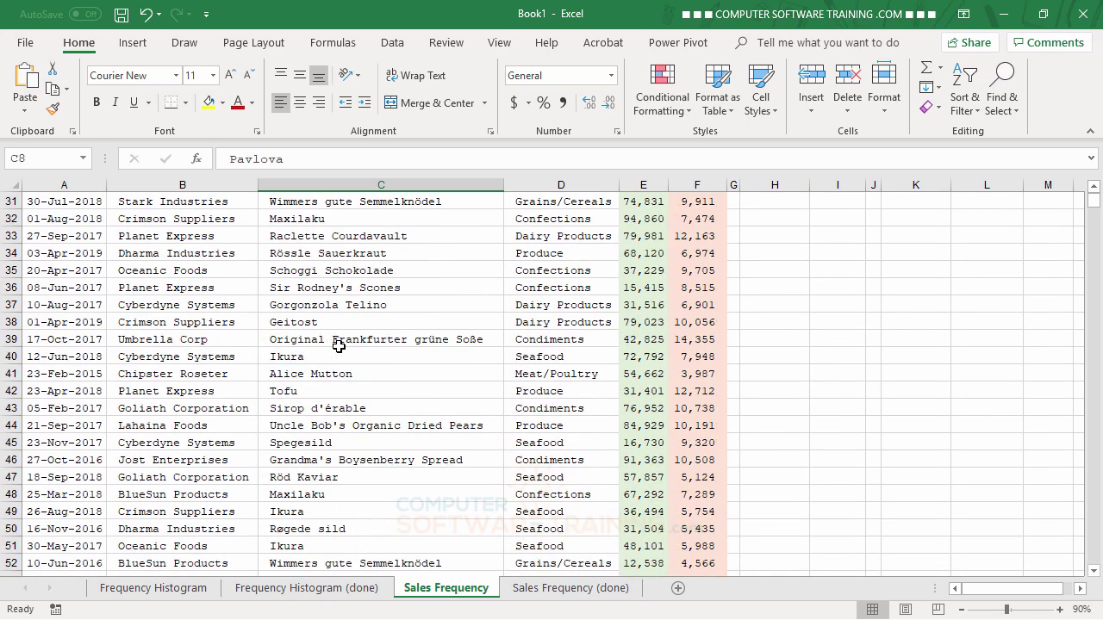
{"action": "scroll", "coordinate": [338, 346], "scroll_direction": "down", "scroll_amount": 12}
{"action": "scroll", "coordinate": [339, 346], "scroll_direction": "up", "scroll_amount": 6}
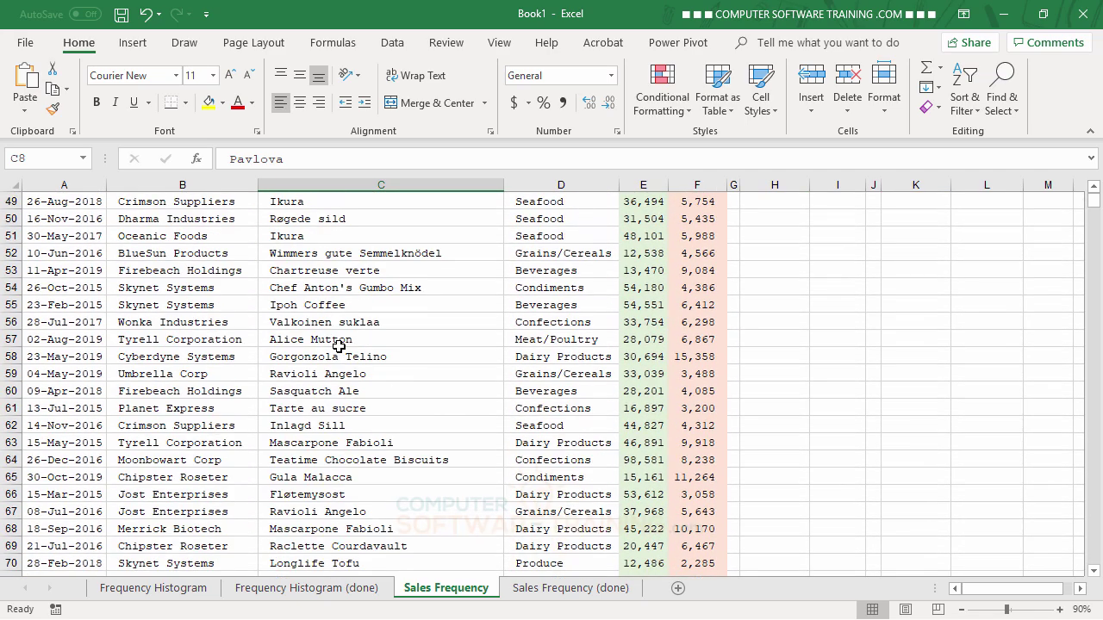
{"action": "scroll", "coordinate": [338, 345], "scroll_direction": "up", "scroll_amount": 16}
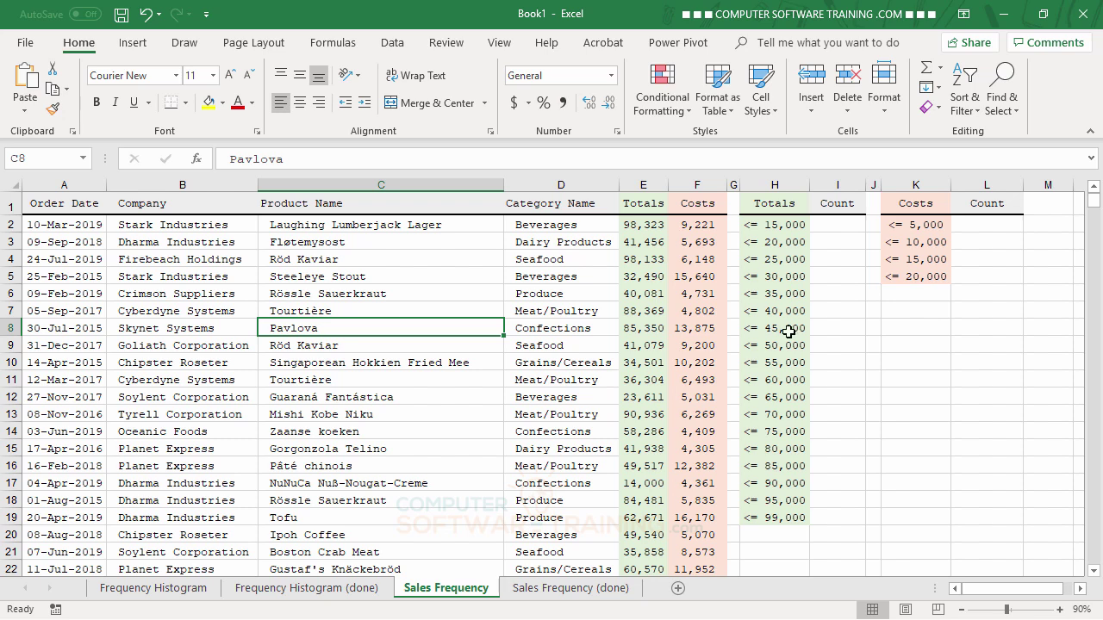
Step: Inspect the custom number format applied to the first Totals bin in cell H2
{"action": "left_click", "coordinate": [774, 227]}
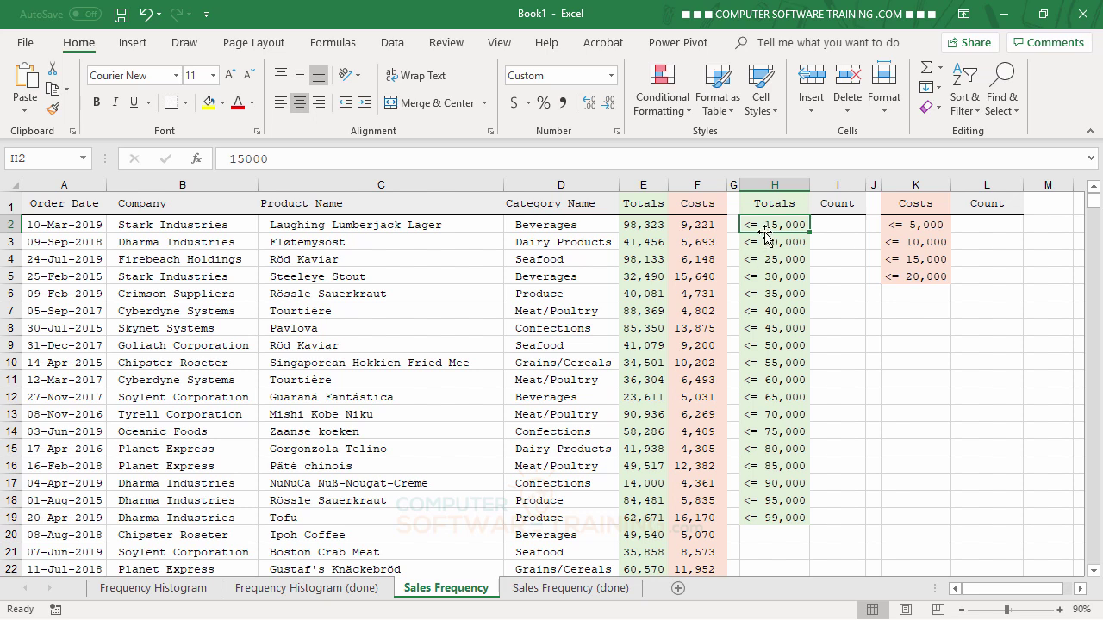
{"action": "left_click", "coordinate": [617, 131]}
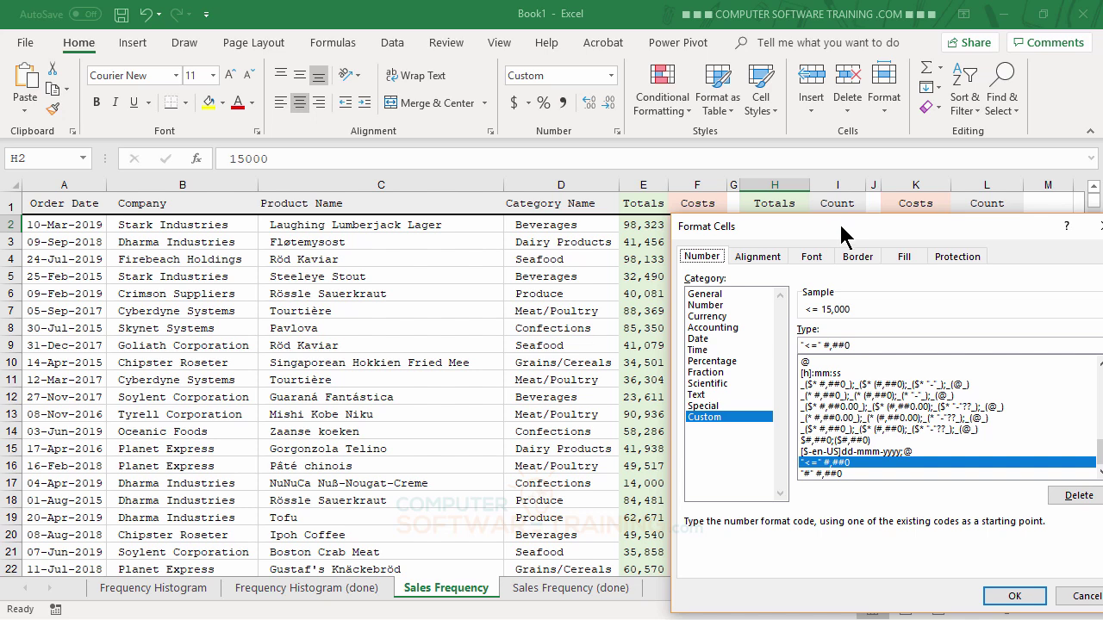
{"action": "left_click_drag", "start_coordinate": [841, 228], "coordinate": [279, 67]}
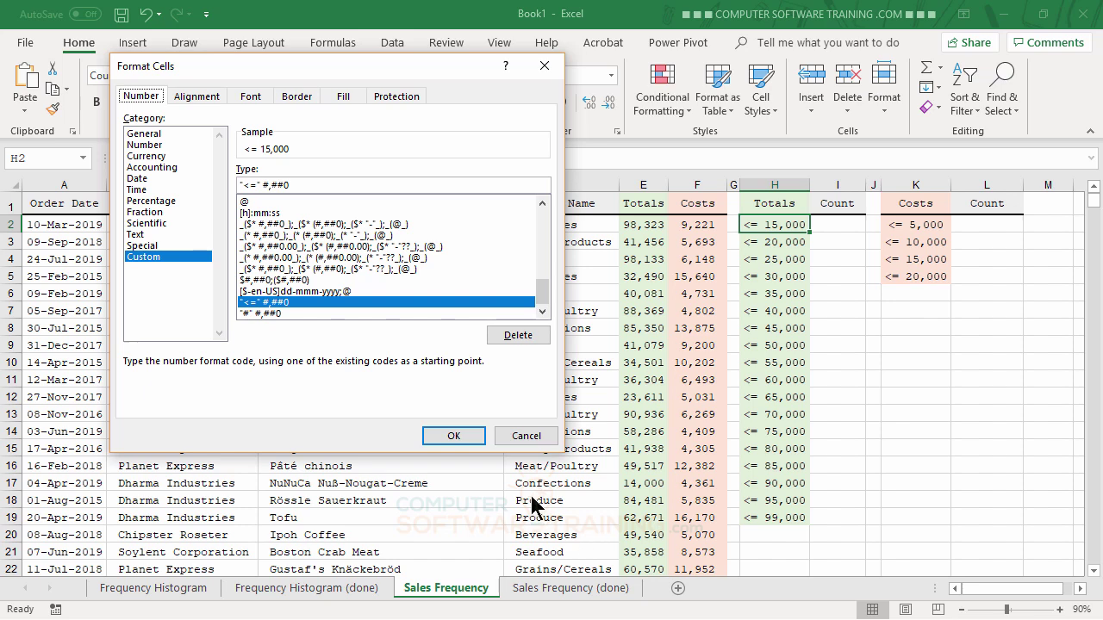
{"action": "left_click", "coordinate": [452, 436]}
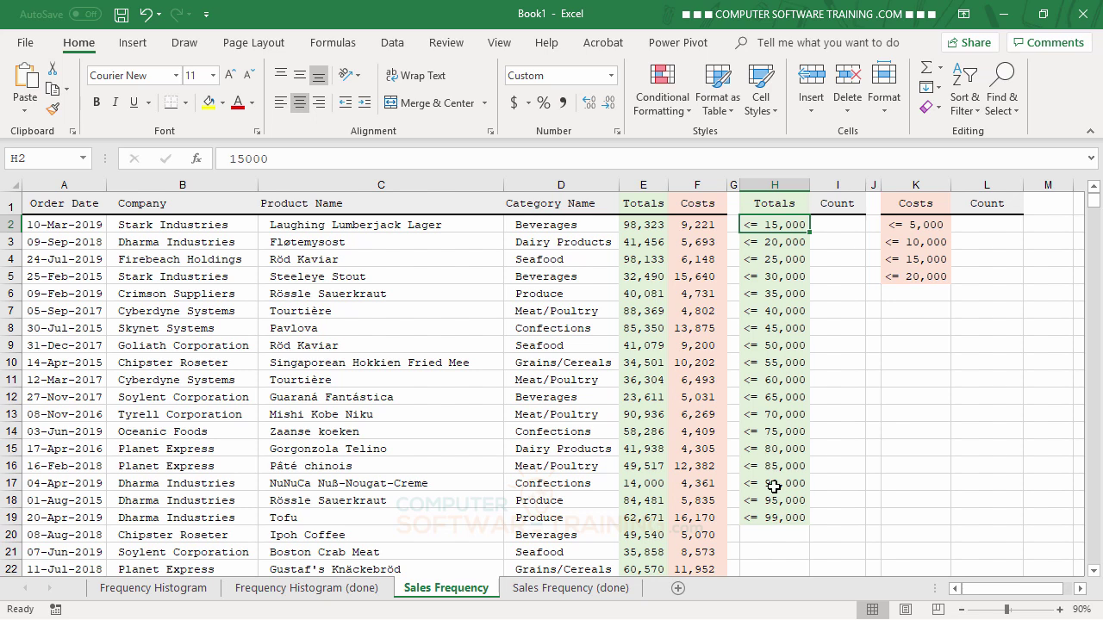
Step: Start a FREQUENCY formula across the Totals Count cells I2:I19 with the order totals E2:E75001 as the data array
{"action": "left_click", "coordinate": [831, 225]}
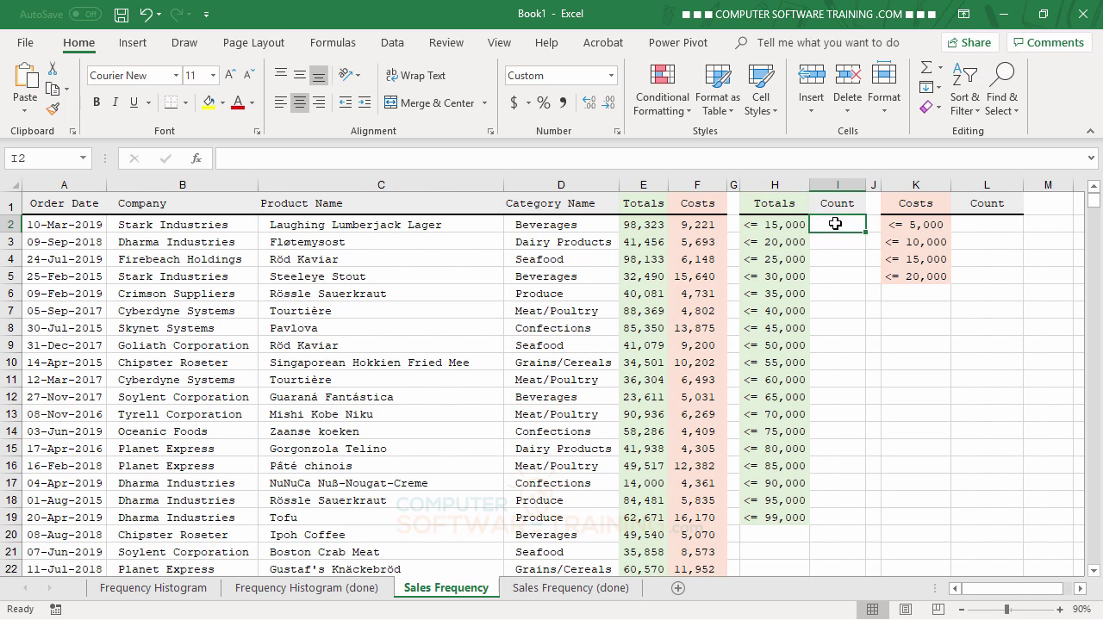
{"action": "left_click_drag", "start_coordinate": [835, 224], "coordinate": [835, 514]}
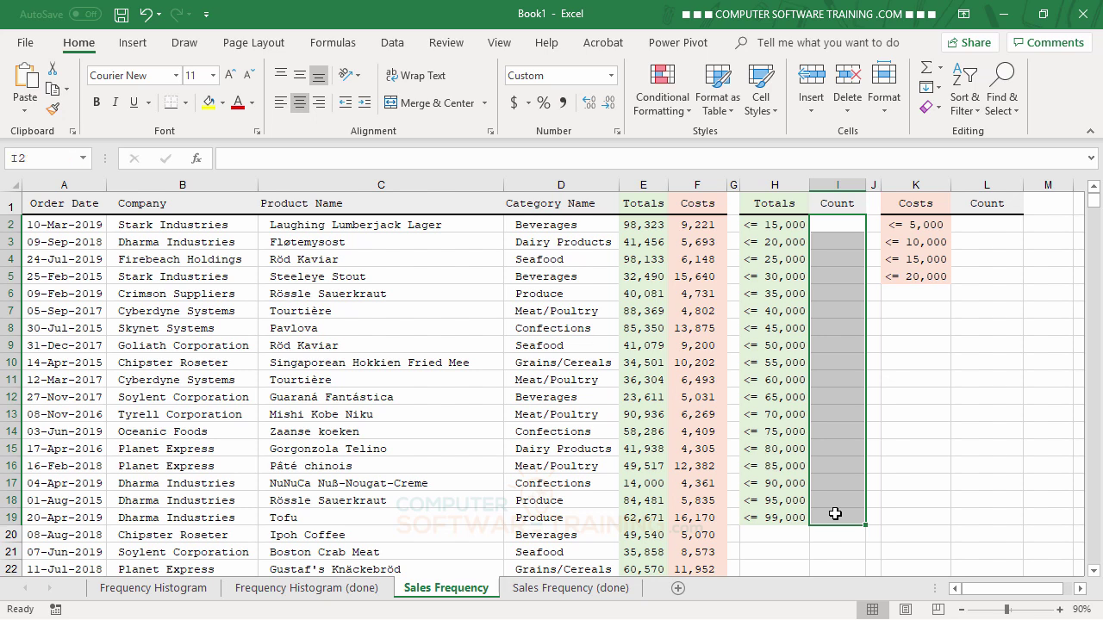
{"action": "type", "text": "=fre"}
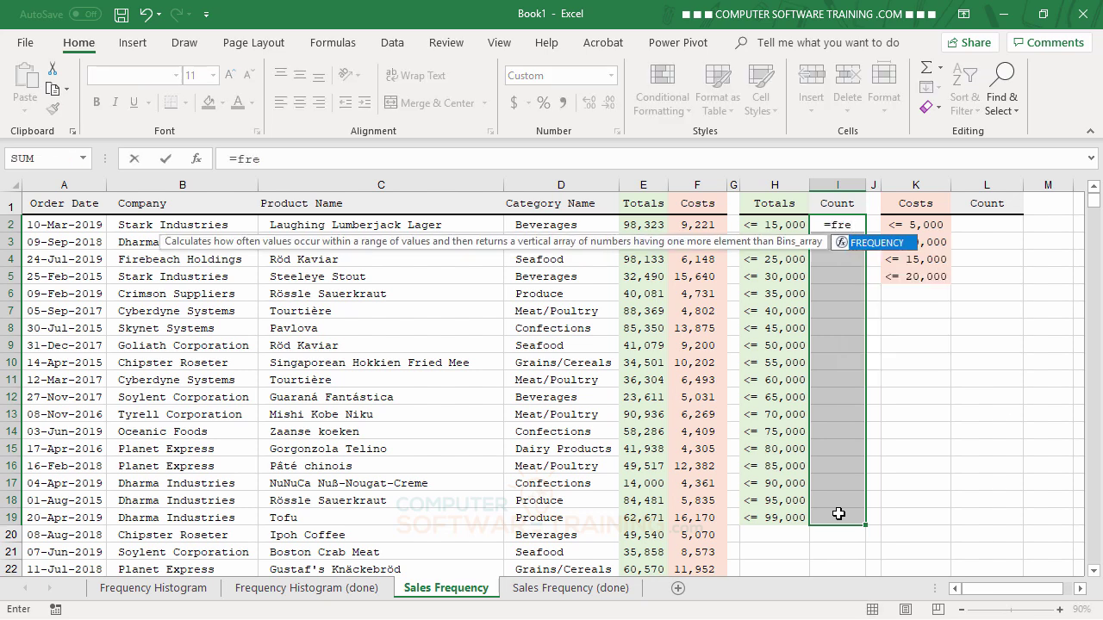
{"action": "double_click", "coordinate": [842, 243]}
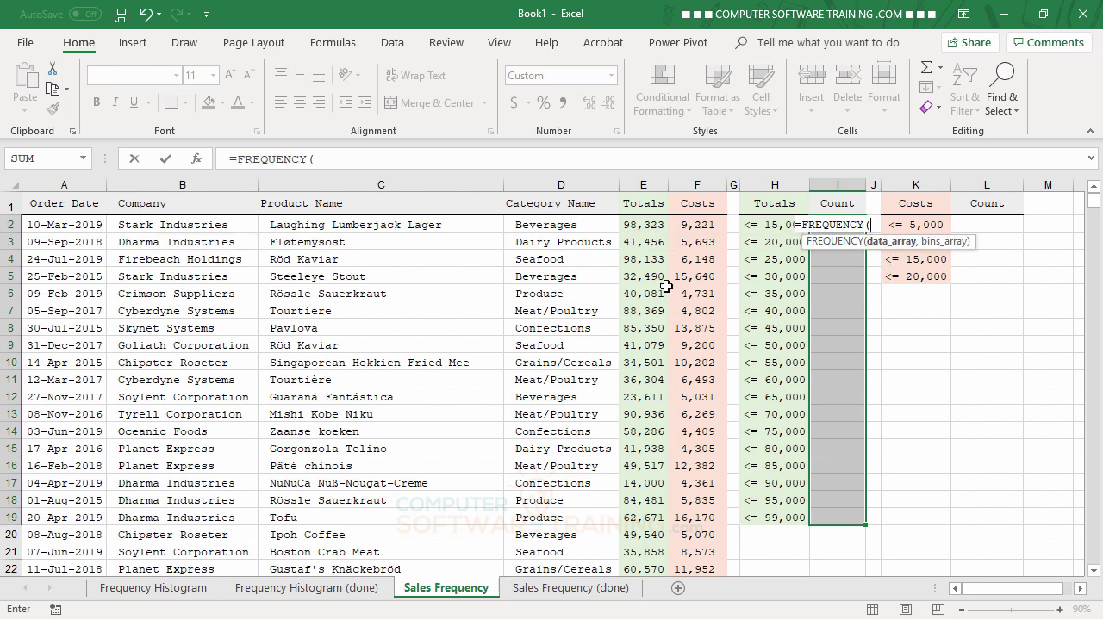
{"action": "left_click", "coordinate": [642, 224]}
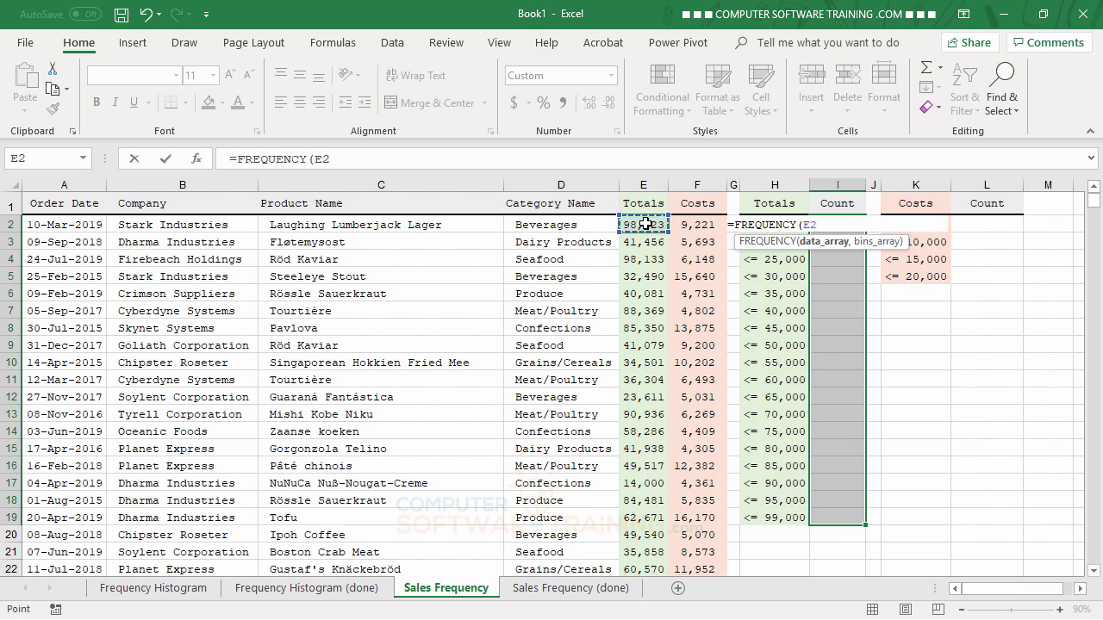
{"action": "key", "text": "ctrl+shift+Down"}
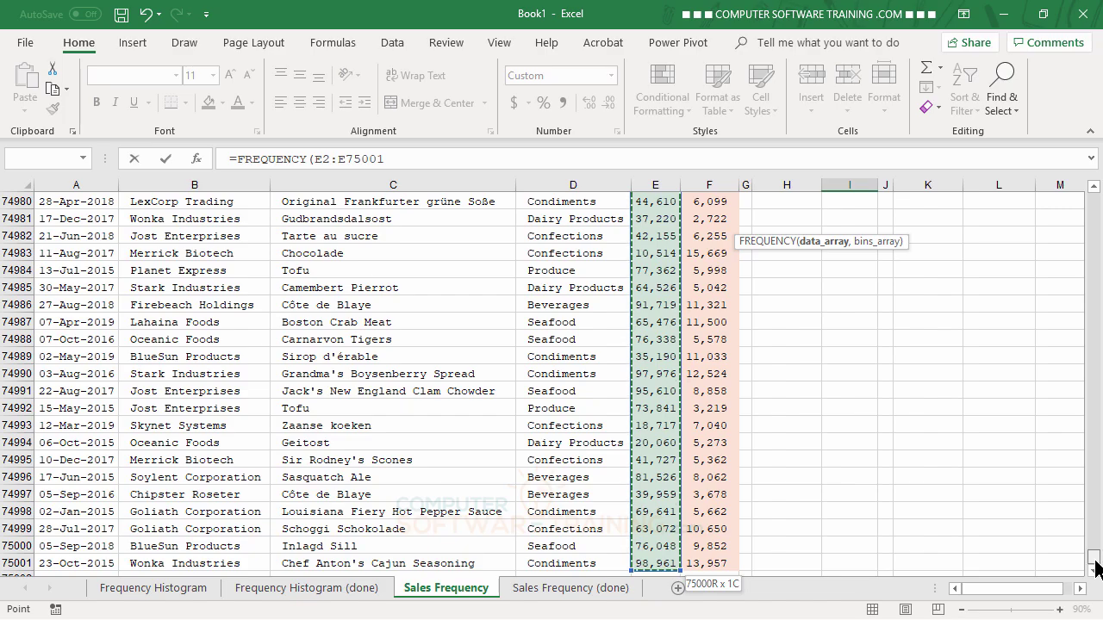
{"action": "left_click_drag", "start_coordinate": [1097, 564], "coordinate": [1096, 200]}
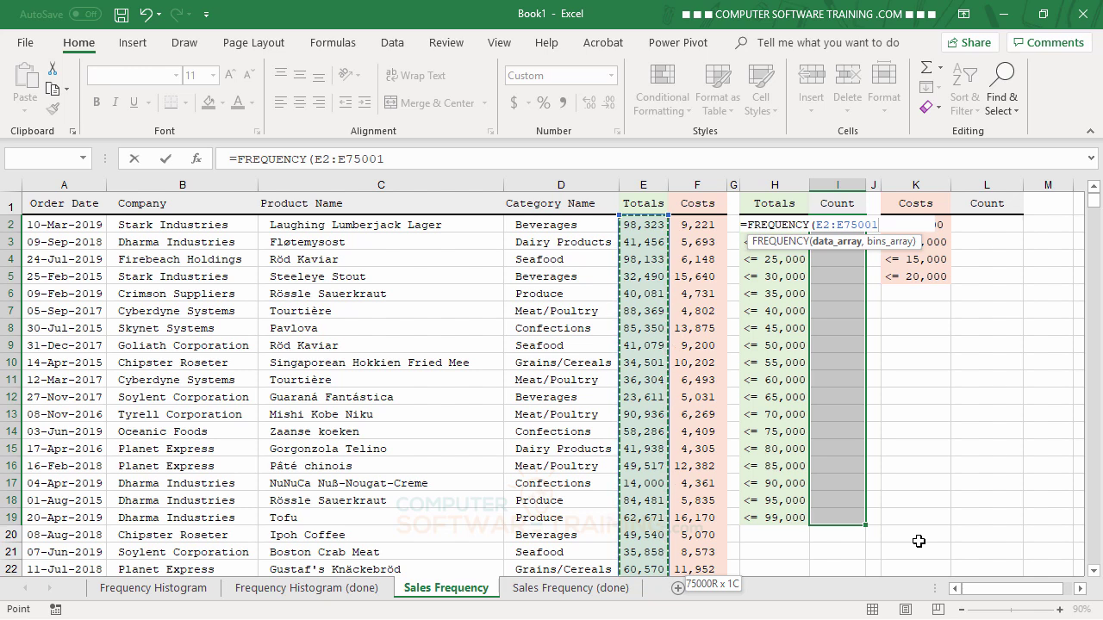
Step: Complete the Totals formula with H2:H19 as the bins array and enter it as an array formula
{"action": "type", "text": ","}
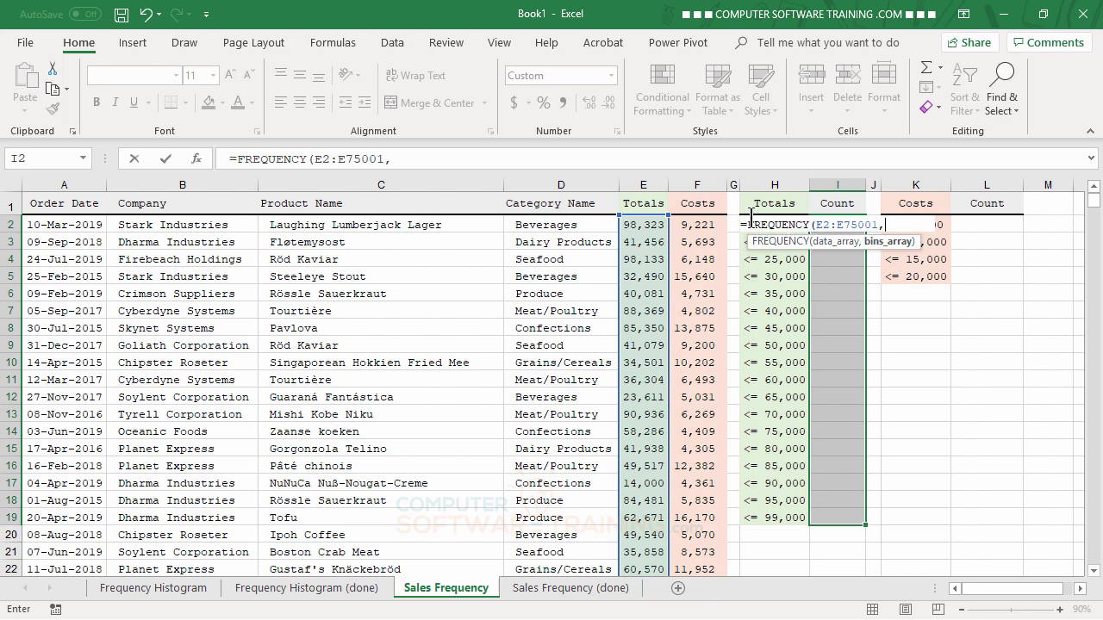
{"action": "left_click", "coordinate": [777, 519]}
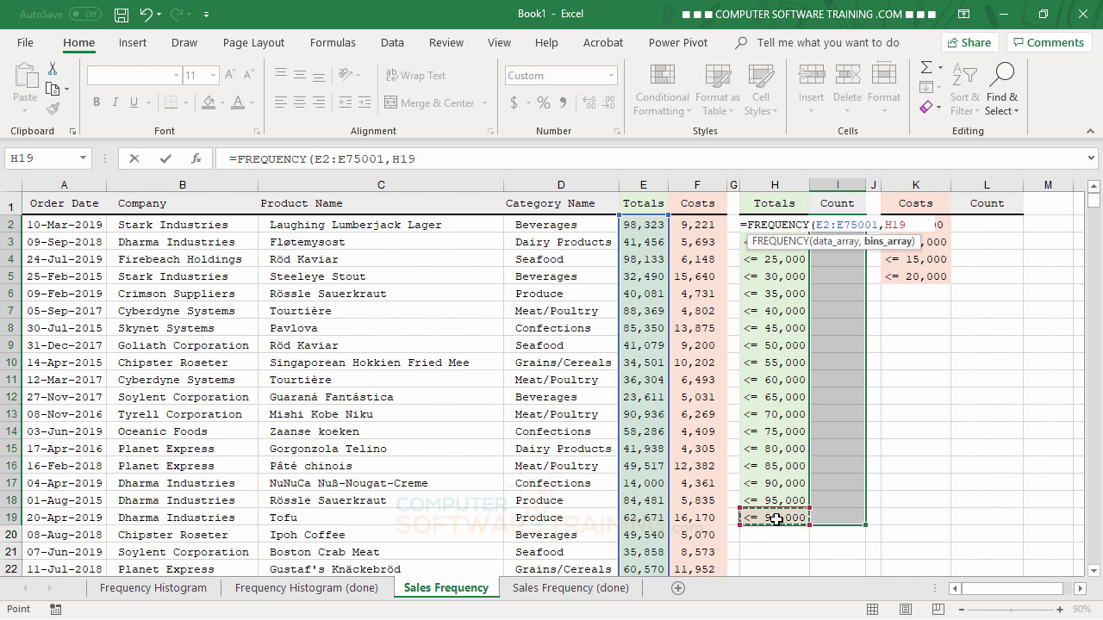
{"action": "left_click_drag", "start_coordinate": [777, 520], "coordinate": [780, 225]}
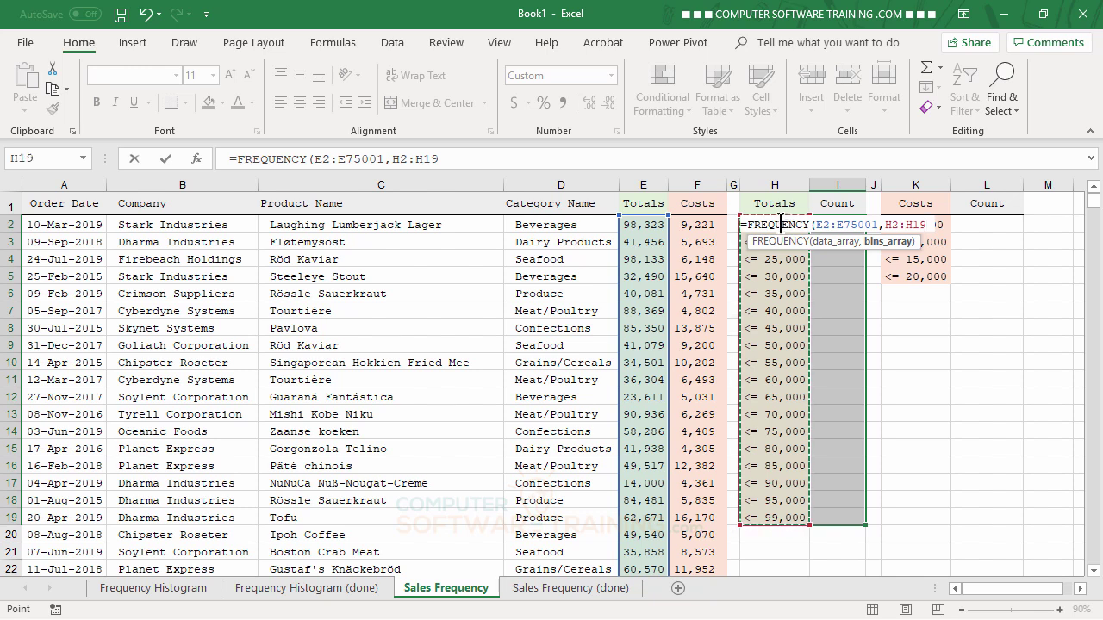
{"action": "type", "text": ")"}
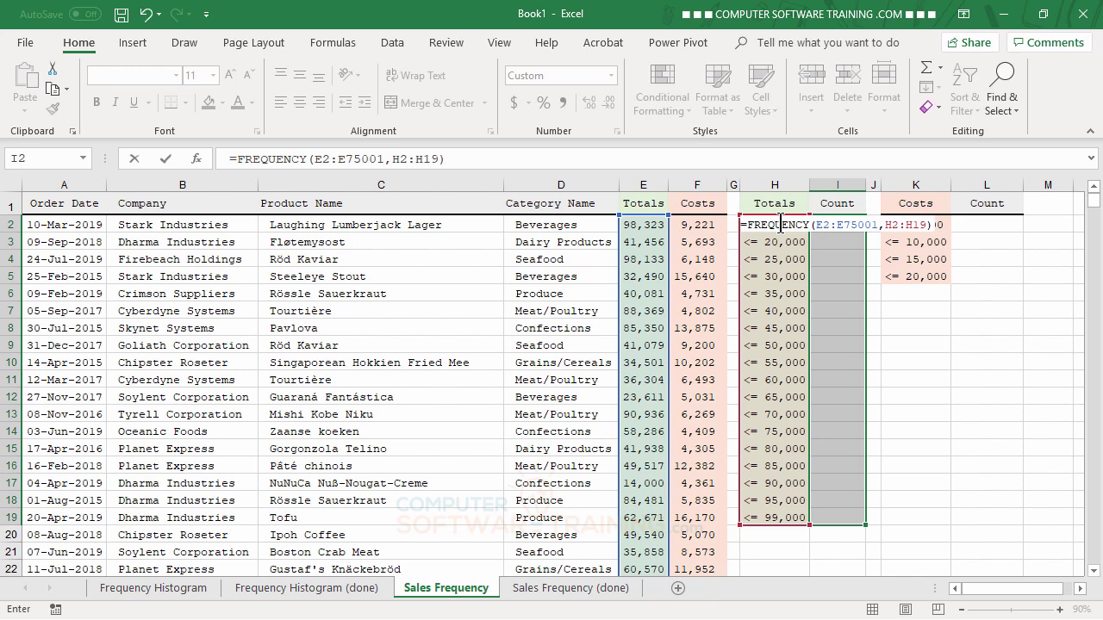
{"action": "key", "text": "ctrl+shift+Return"}
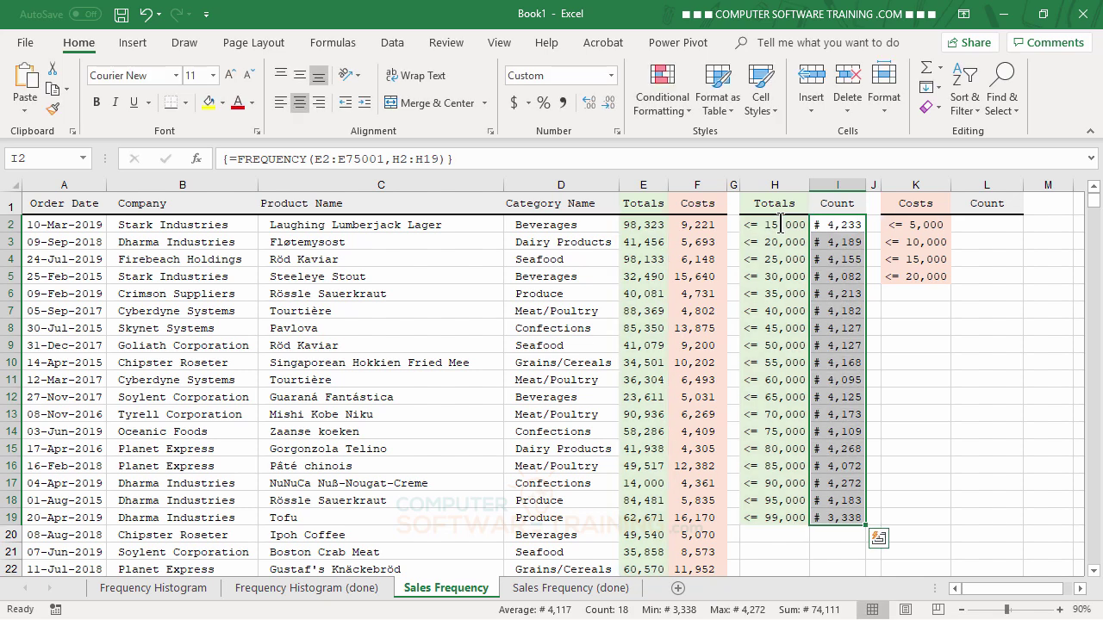
{"action": "left_click", "coordinate": [966, 396]}
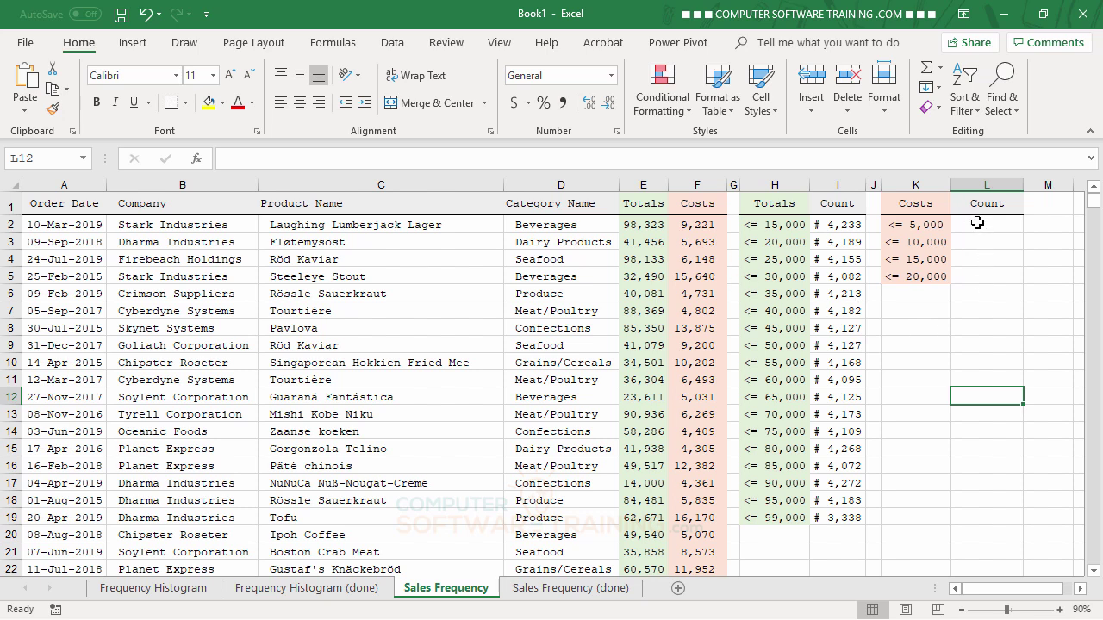
Step: Start a FREQUENCY formula across the Costs Count cells L2:L5 with the order costs F2:F75001 as the data array
{"action": "left_click_drag", "start_coordinate": [979, 227], "coordinate": [978, 269]}
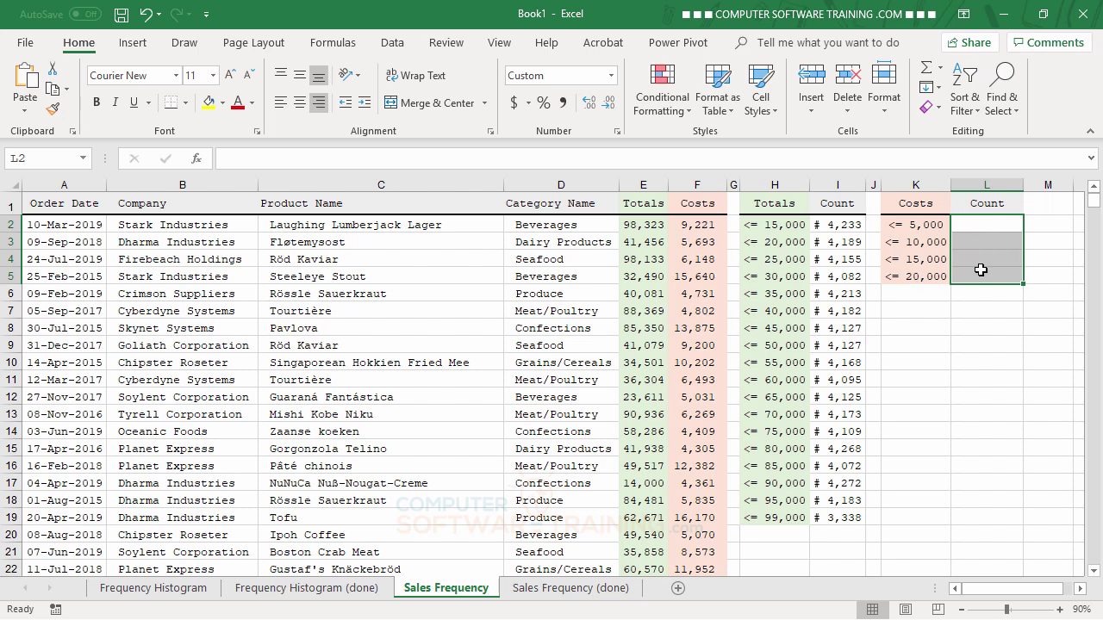
{"action": "type", "text": "=fr"}
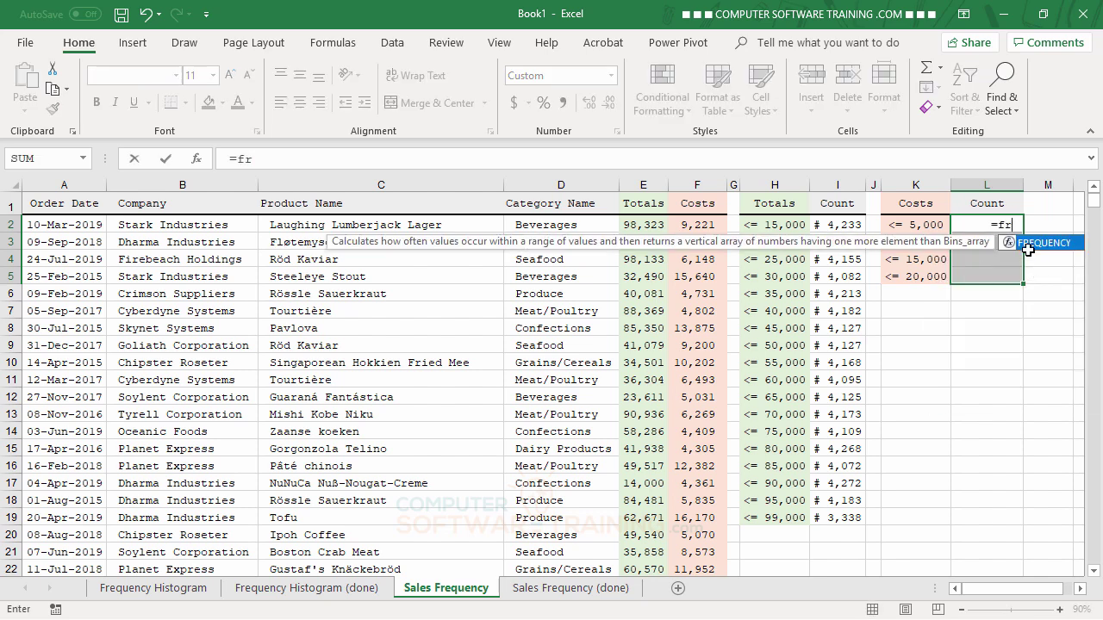
{"action": "double_click", "coordinate": [1019, 246]}
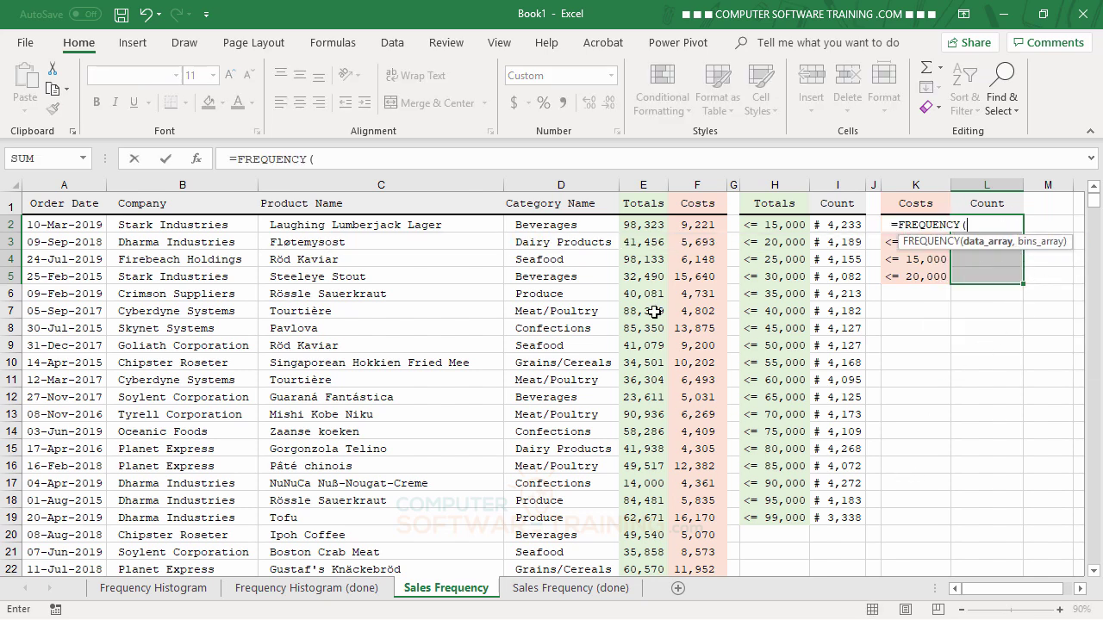
{"action": "left_click", "coordinate": [693, 224]}
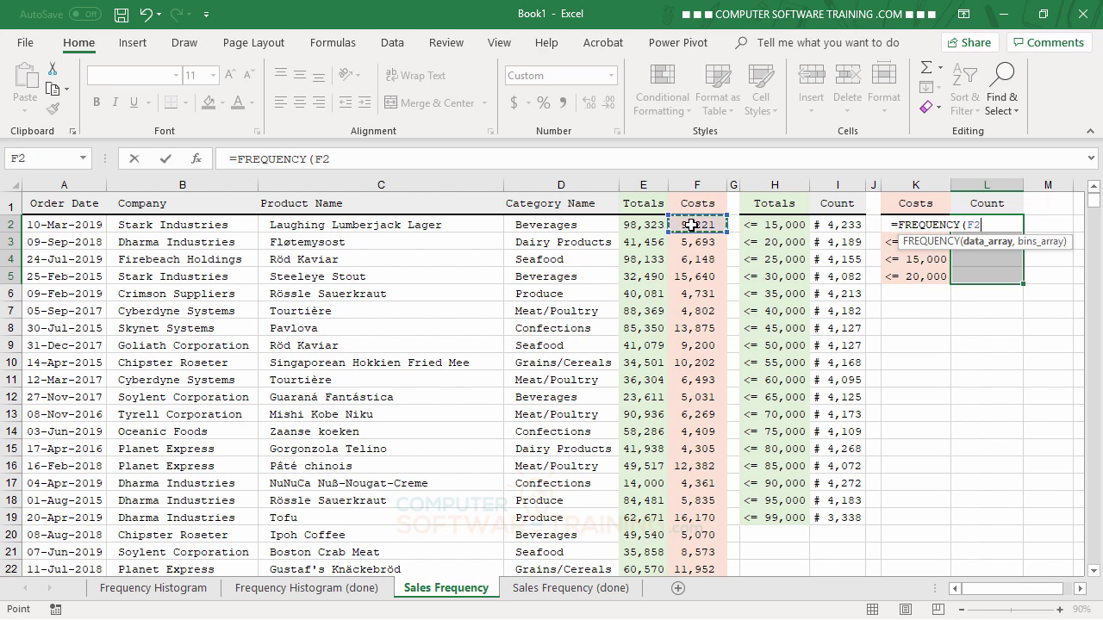
{"action": "key", "text": "ctrl+shift+Down"}
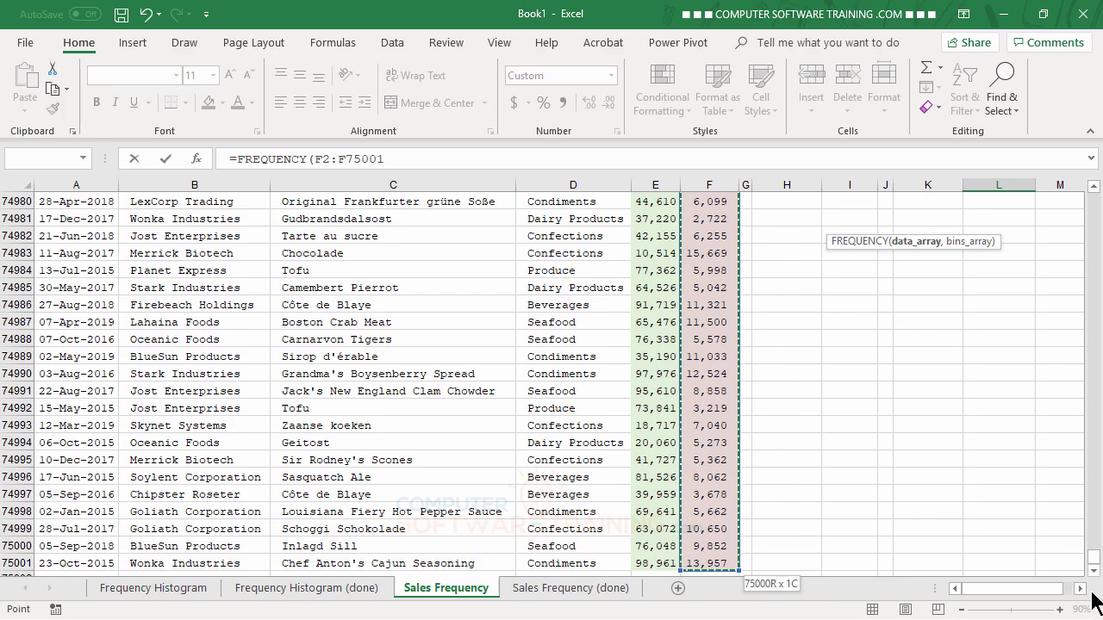
{"action": "left_click_drag", "start_coordinate": [1092, 559], "coordinate": [1091, 196]}
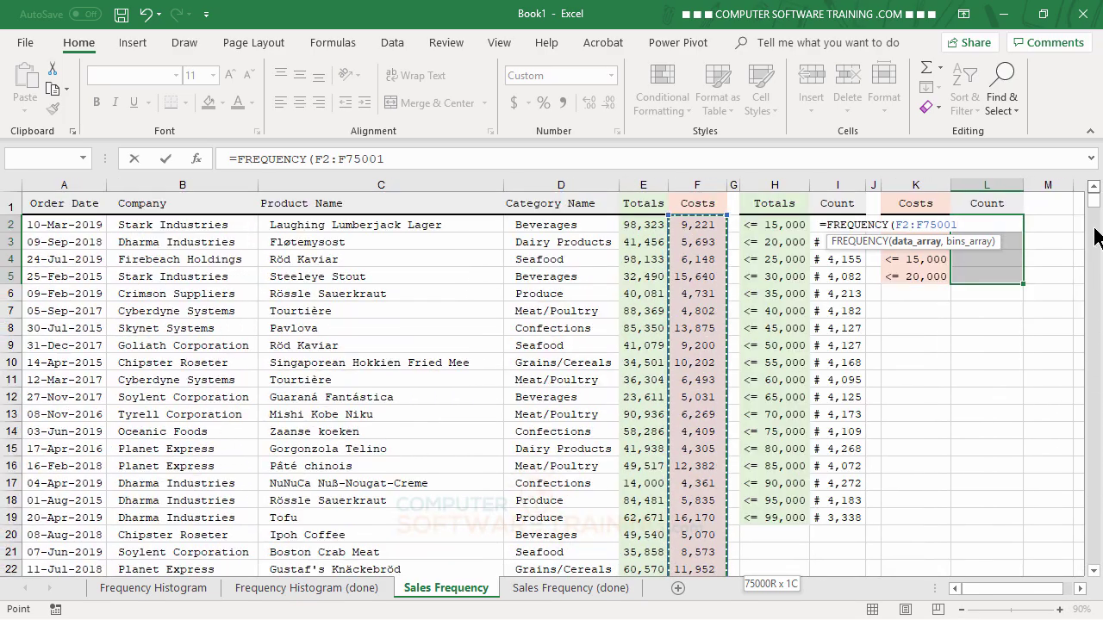
Step: Complete the Costs formula with K2:K5 as the bins array and enter it as an array formula
{"action": "type", "text": ","}
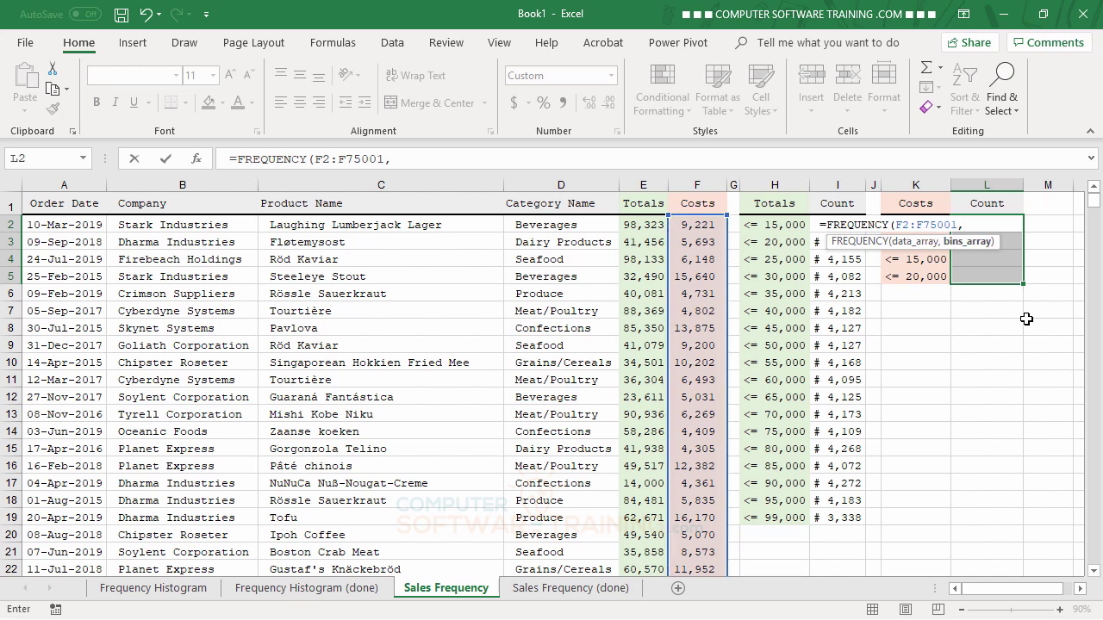
{"action": "left_click", "coordinate": [922, 277]}
{"action": "left_click_drag", "start_coordinate": [923, 276], "coordinate": [922, 225]}
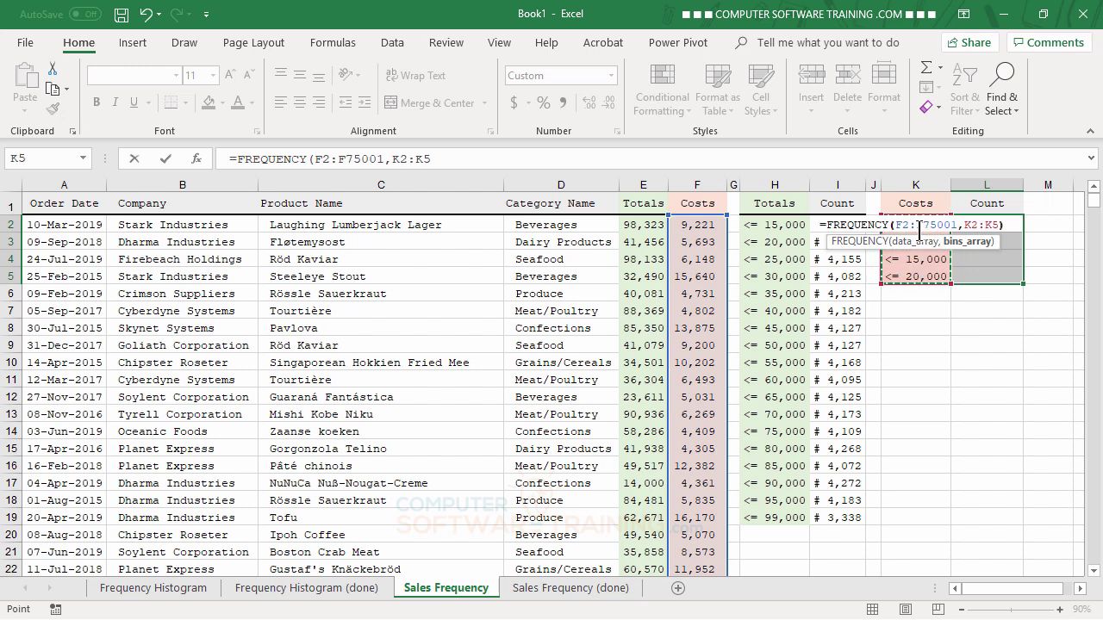
{"action": "type", "text": ")"}
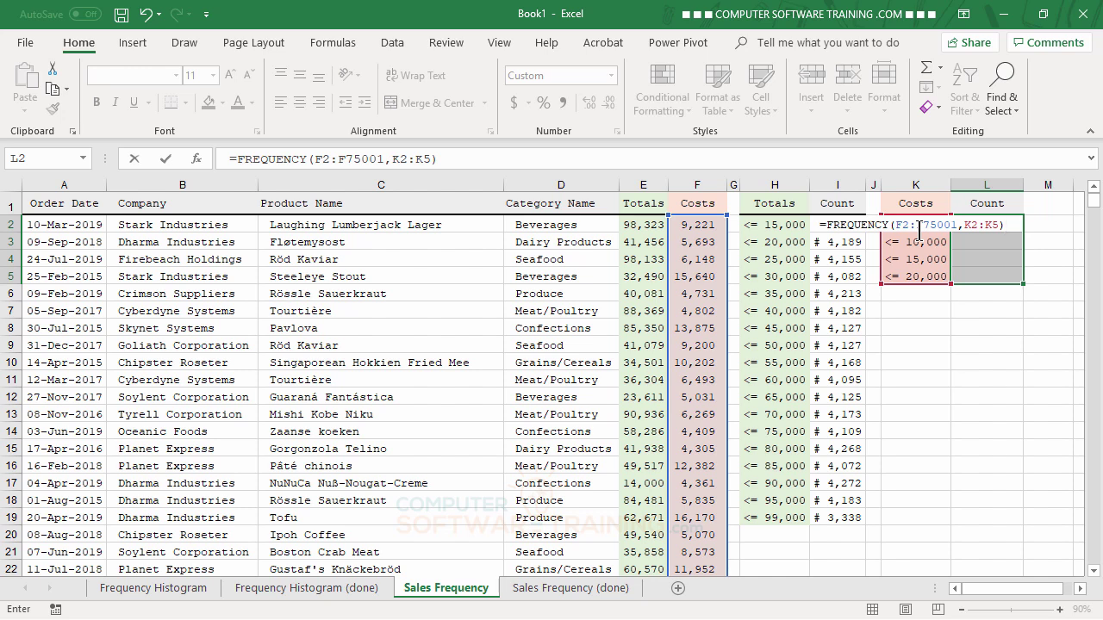
{"action": "key", "text": "ctrl+shift+Return"}
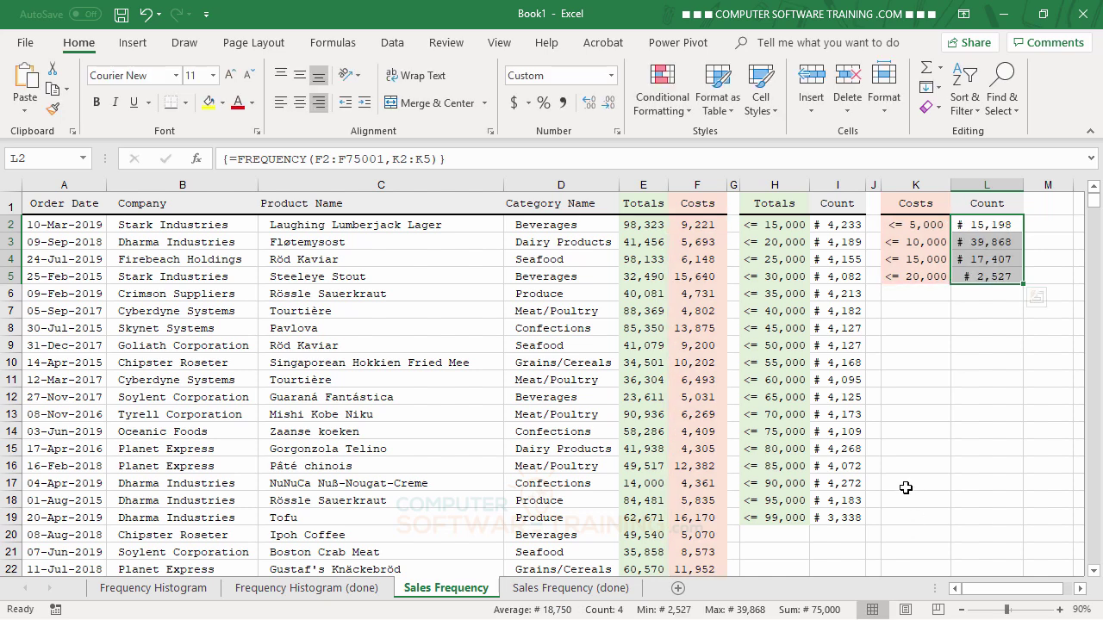
{"action": "left_click", "coordinate": [986, 438]}
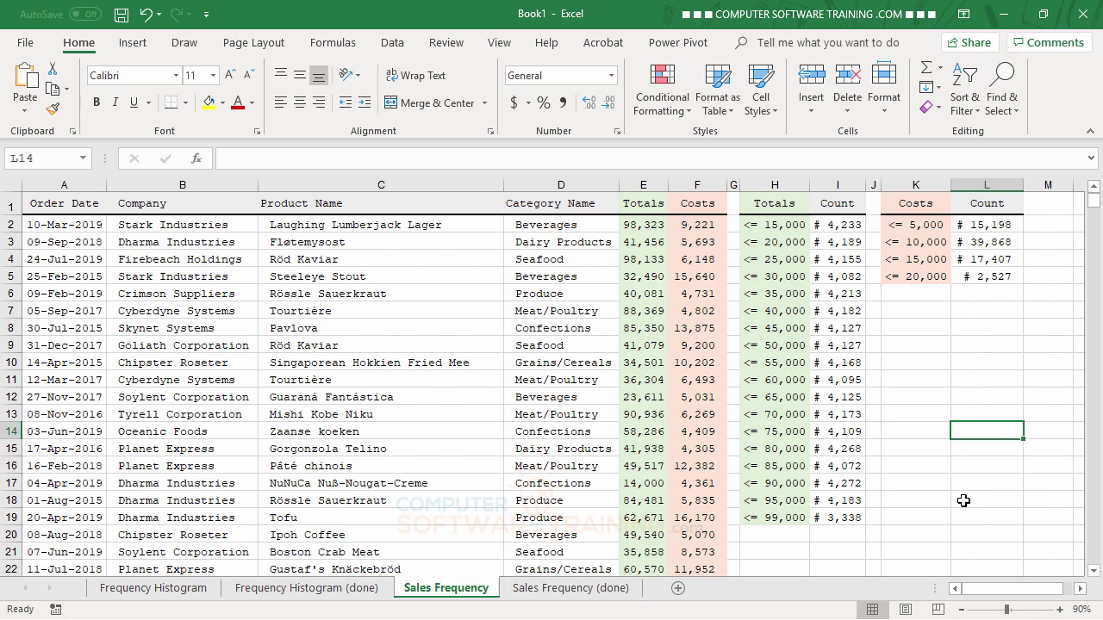